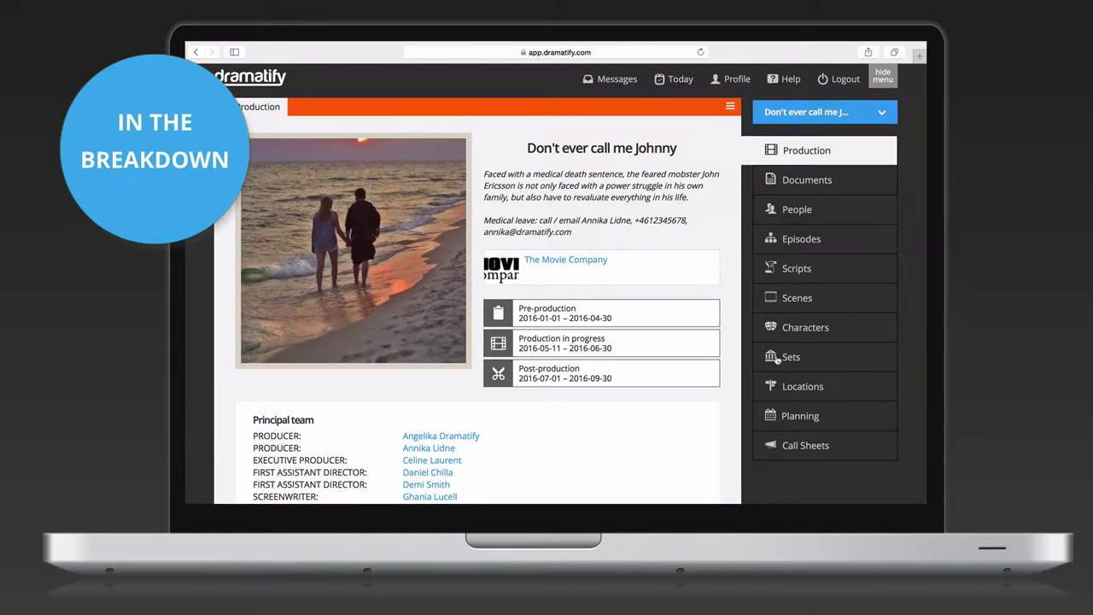
Open the scene list and scroll the café scene's breakdown to its Props, Wardrobe and other items.
click(786, 302)
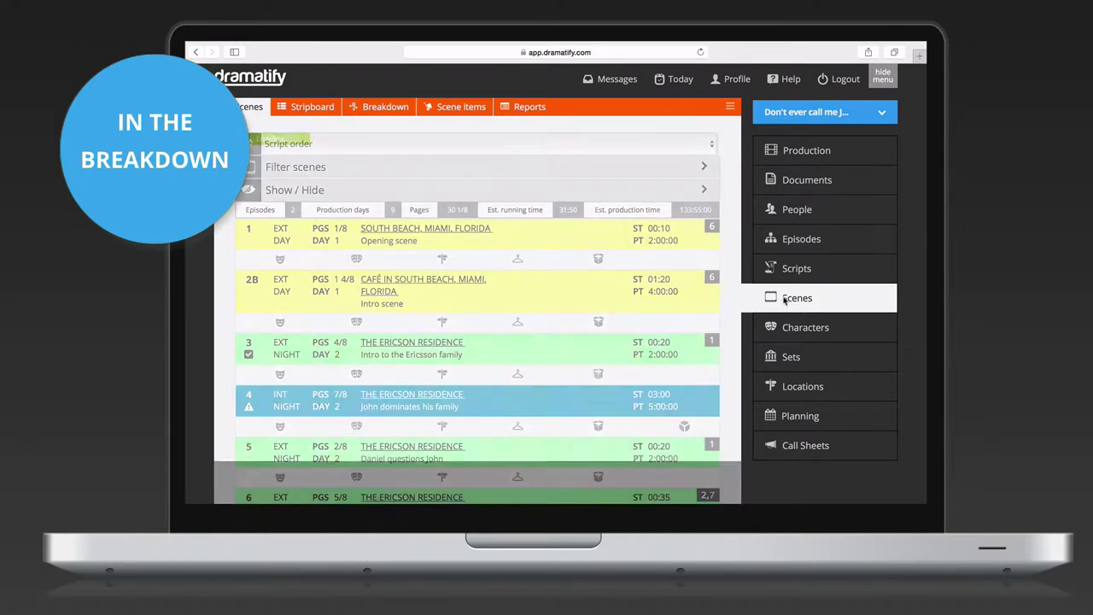
click(376, 107)
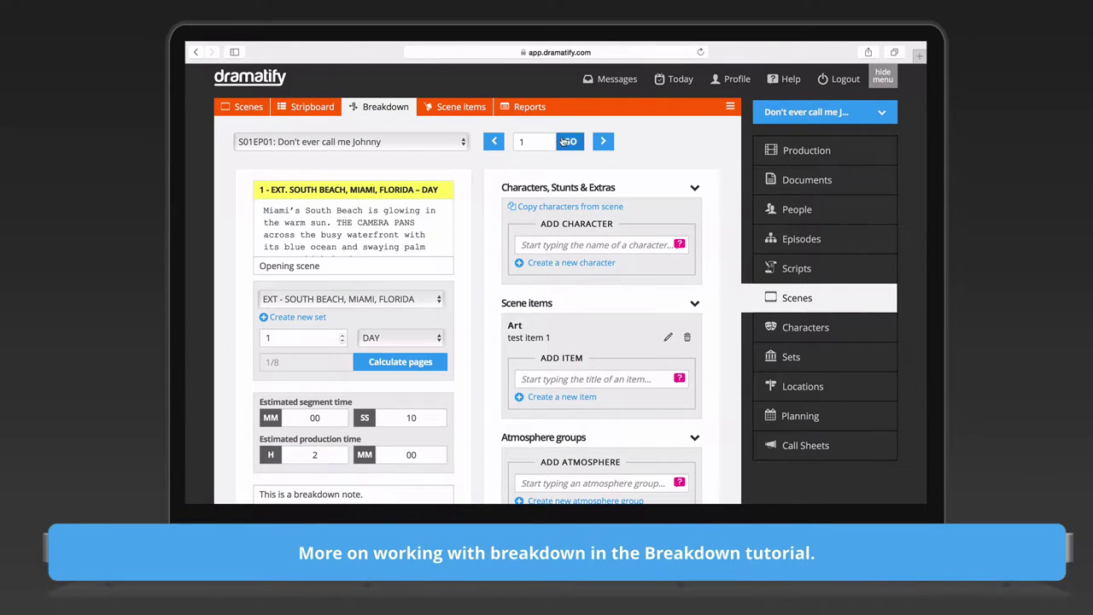
scroll(725, 336, down, 5)
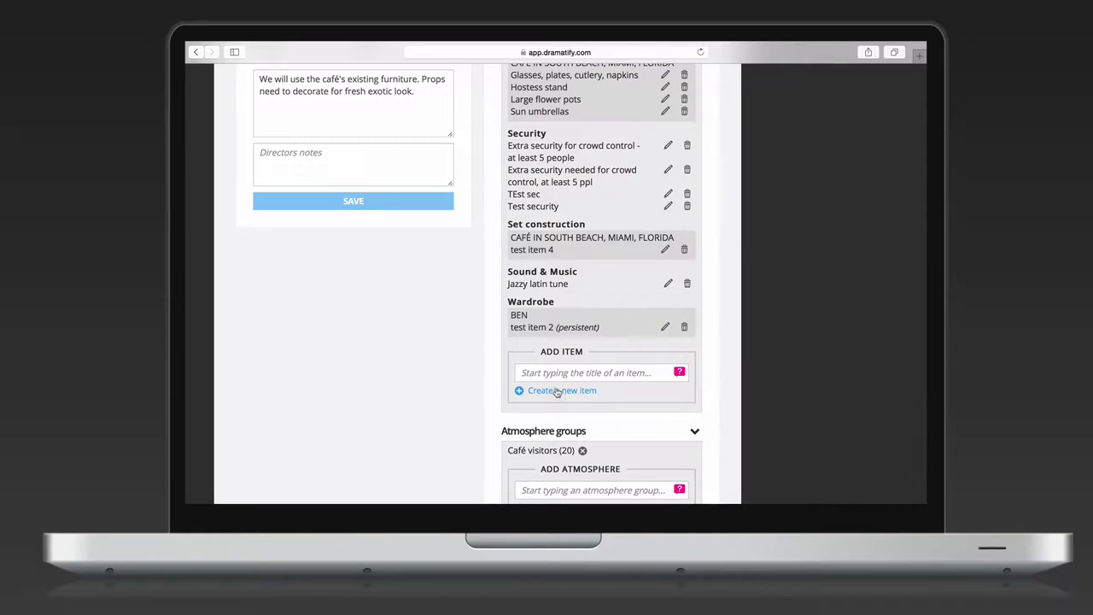
Create a new scene item titled 'a new scene item', leaving its category unset.
click(560, 391)
click(436, 139)
text(a new scene item)
click(626, 176)
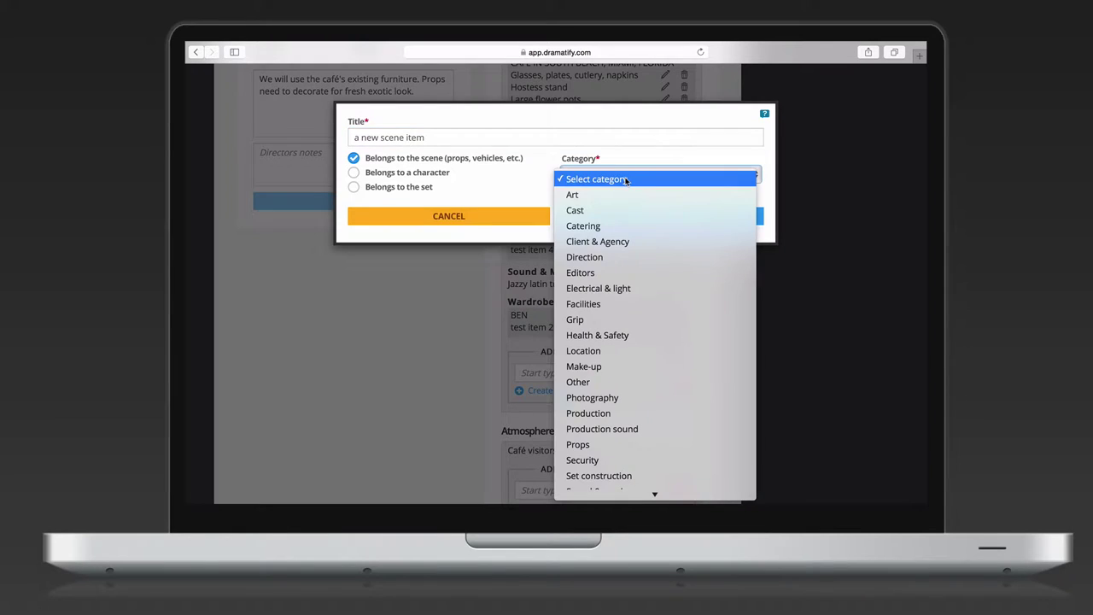
click(631, 150)
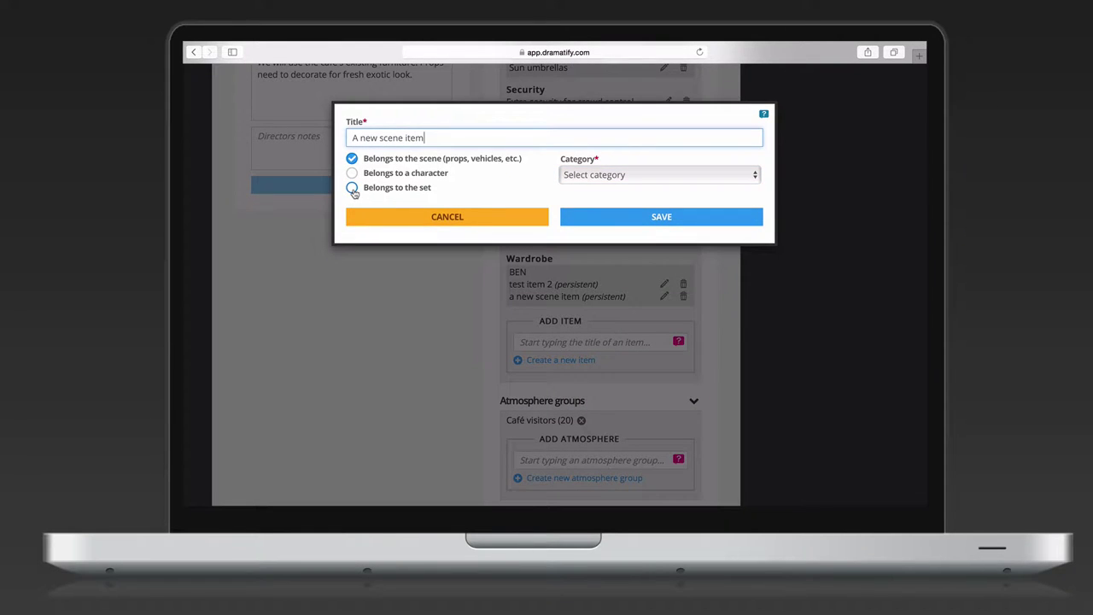
Switch the new item's ownership to the set, then back to the scene.
click(352, 188)
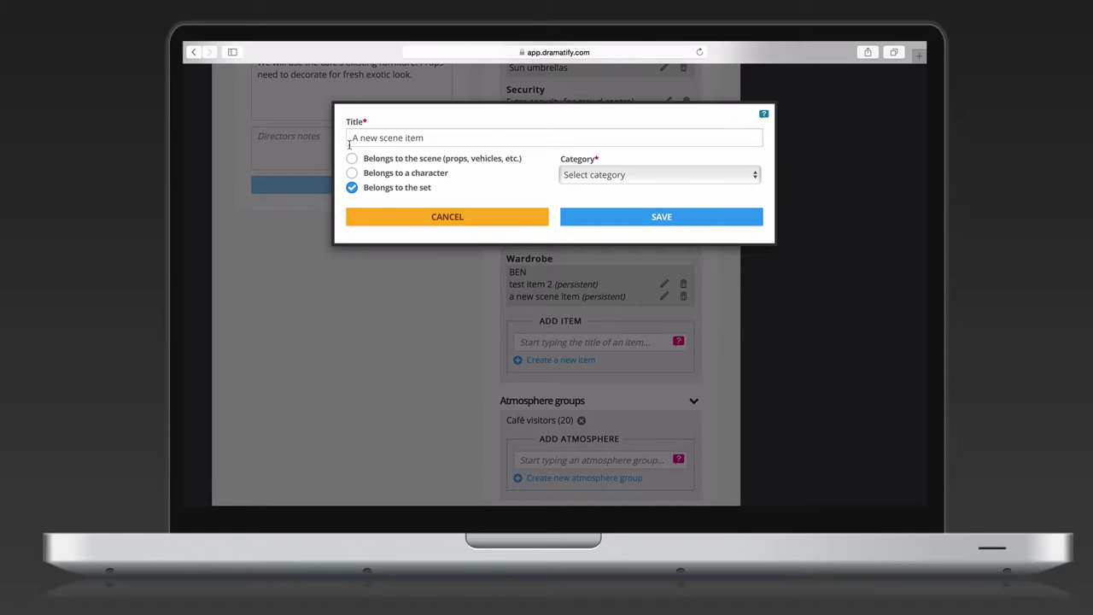
click(352, 159)
Assign the item to character BEN as a persistent prop in the Wardrobe category, and save it.
click(352, 174)
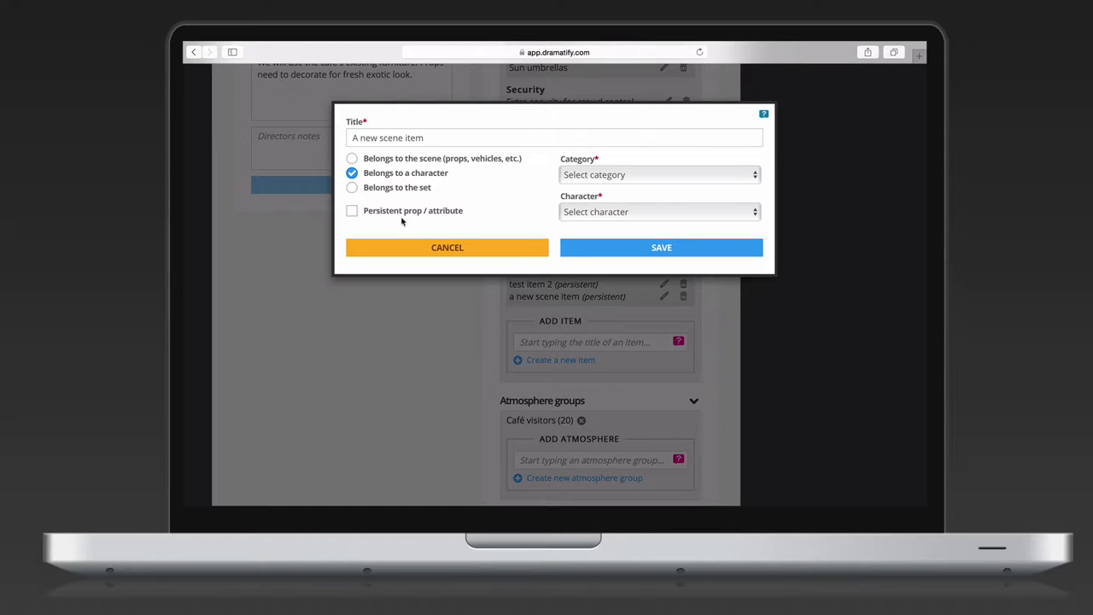
click(353, 213)
click(565, 213)
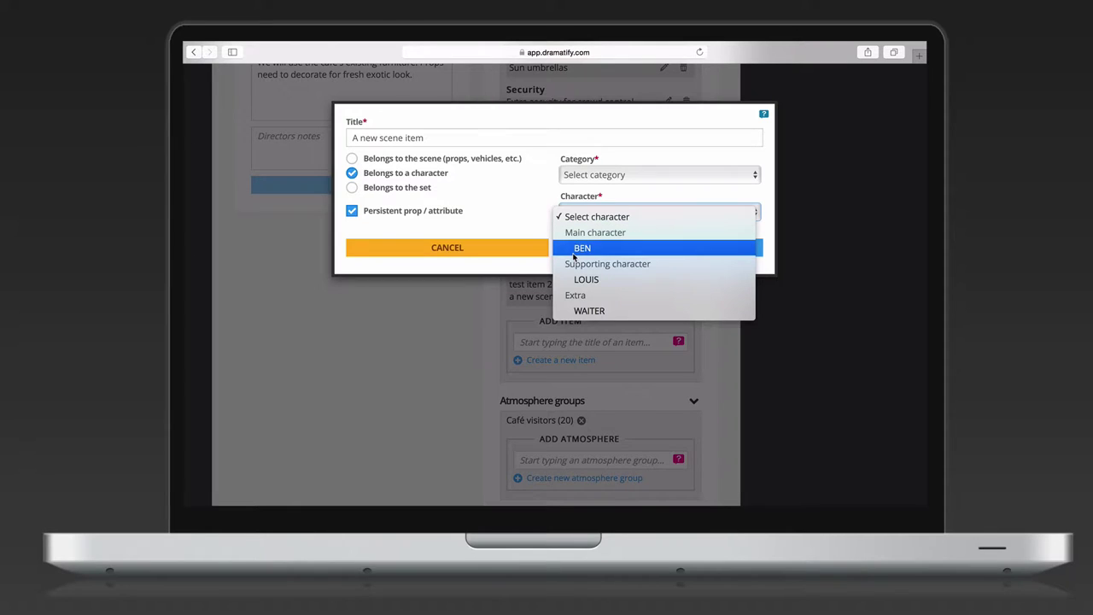
click(574, 249)
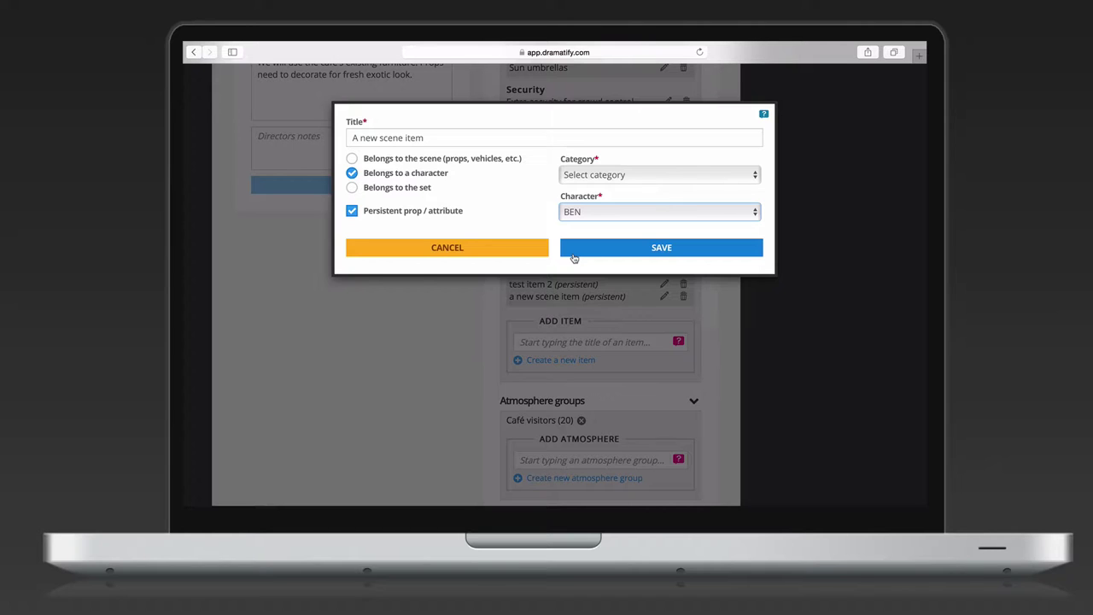
click(621, 176)
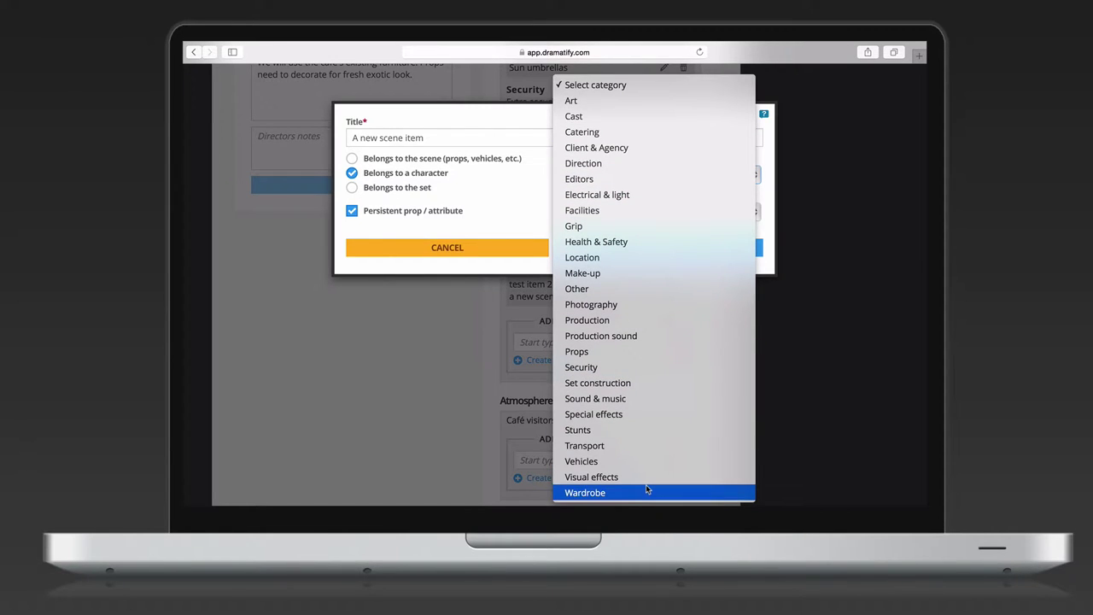
click(646, 489)
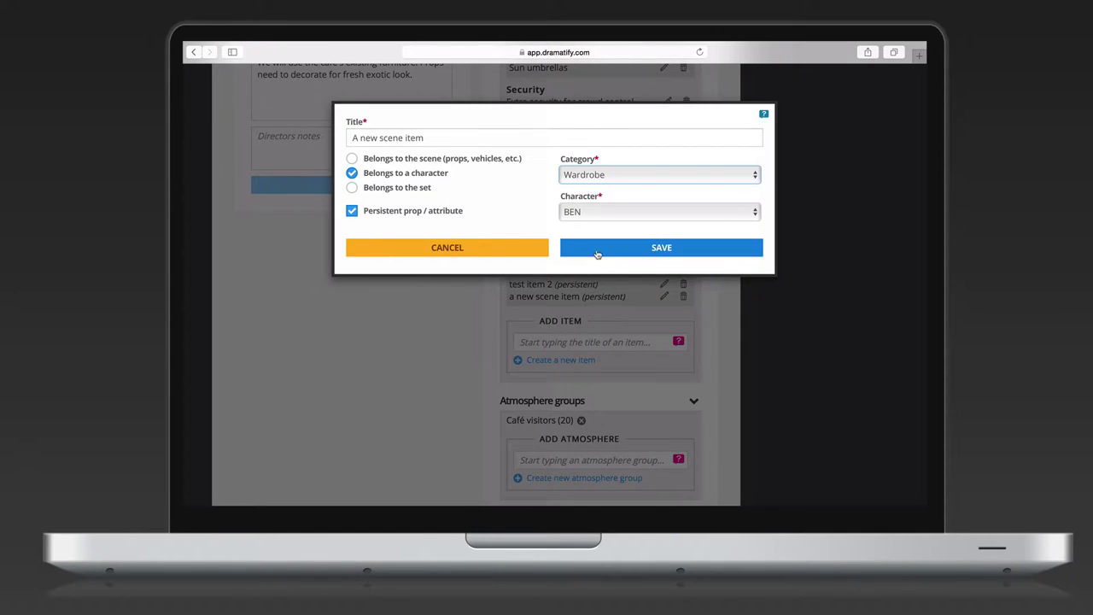
click(596, 249)
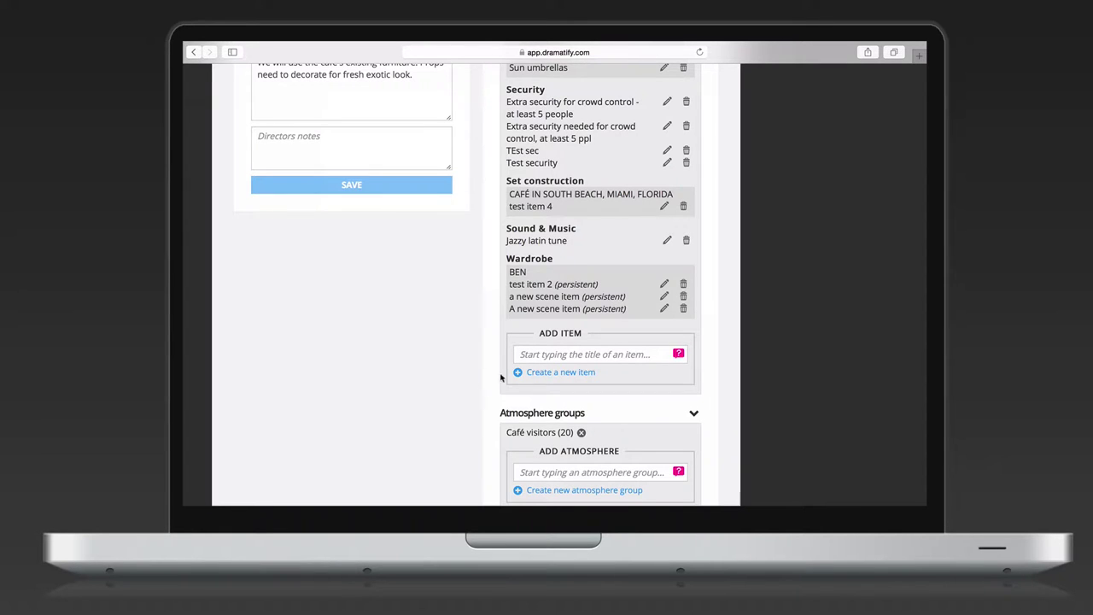
Search 'Ben' in Add Item and pick Ben's ice tea from the suggestions.
click(522, 357)
text(B)
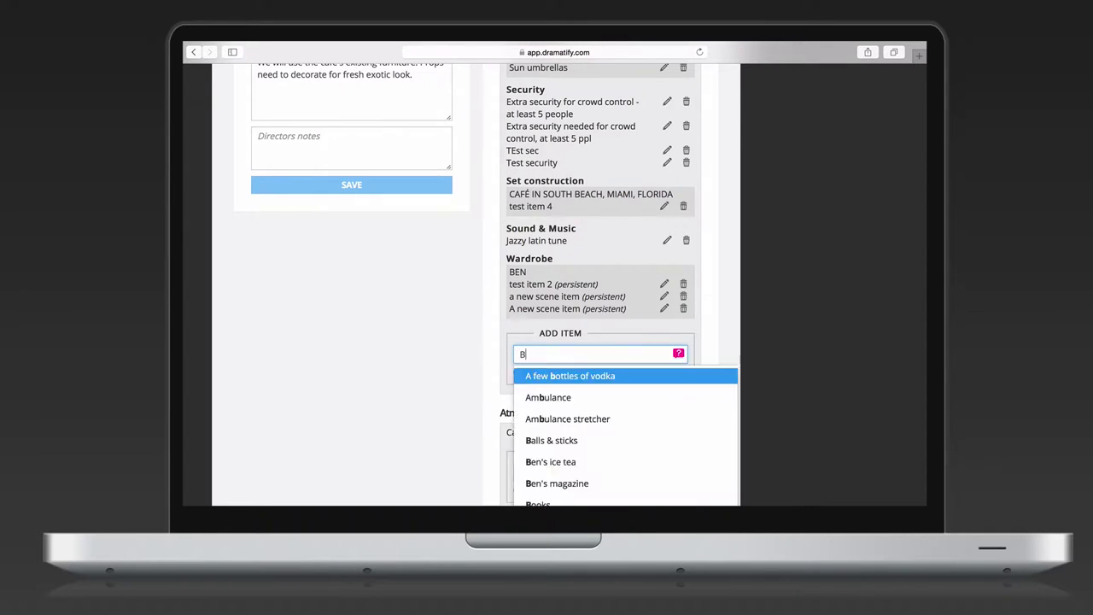
text(en)
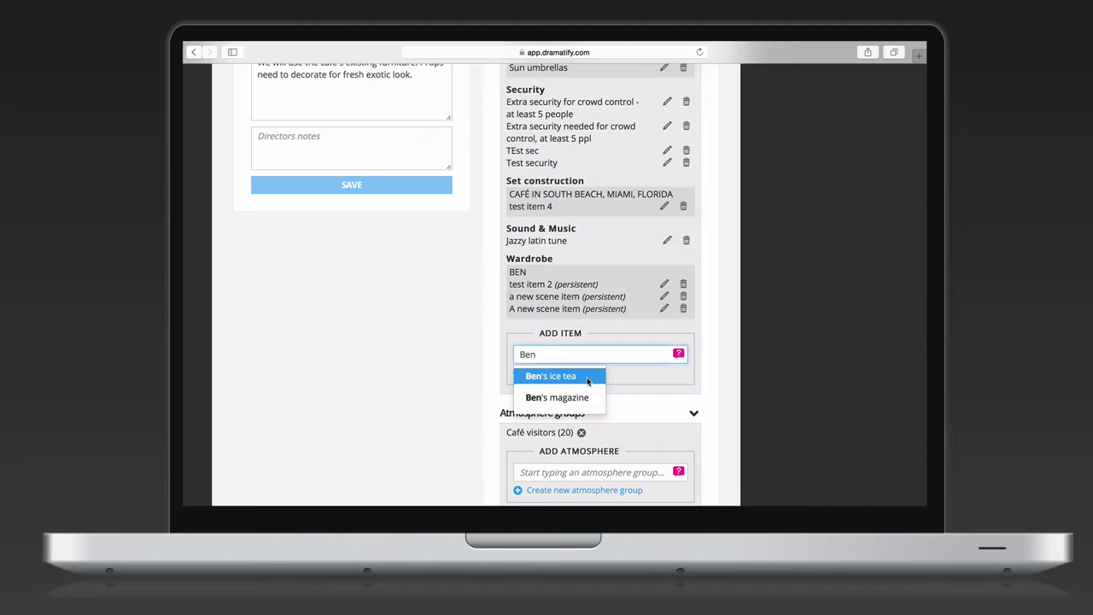
click(587, 381)
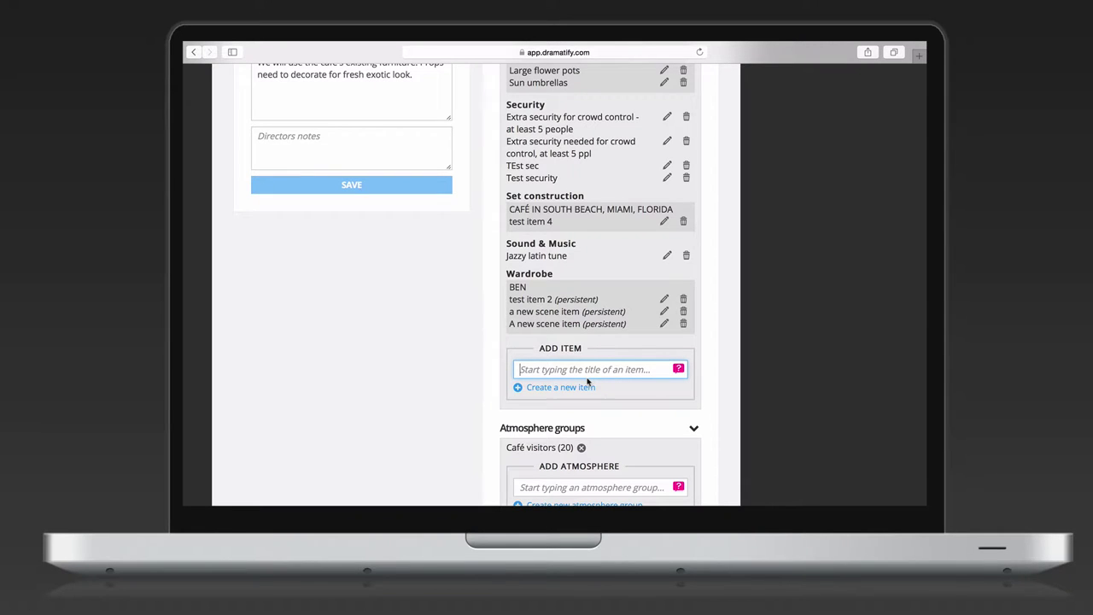
Return to the top and switch to the browser tab with the Scene items list.
scroll(414, 343, up, 10)
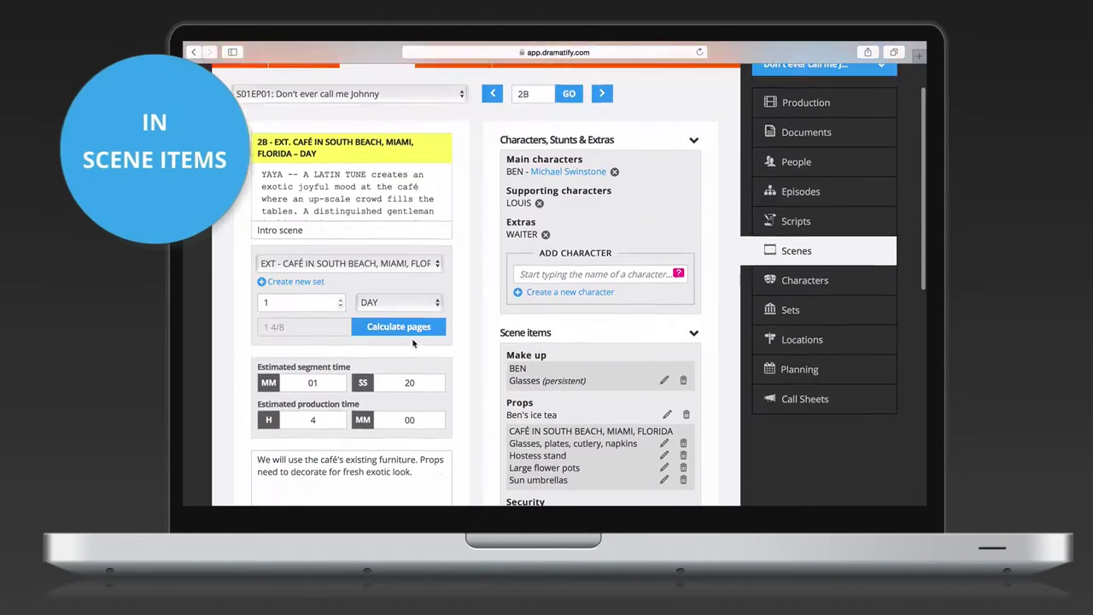
scroll(415, 343, up, 1)
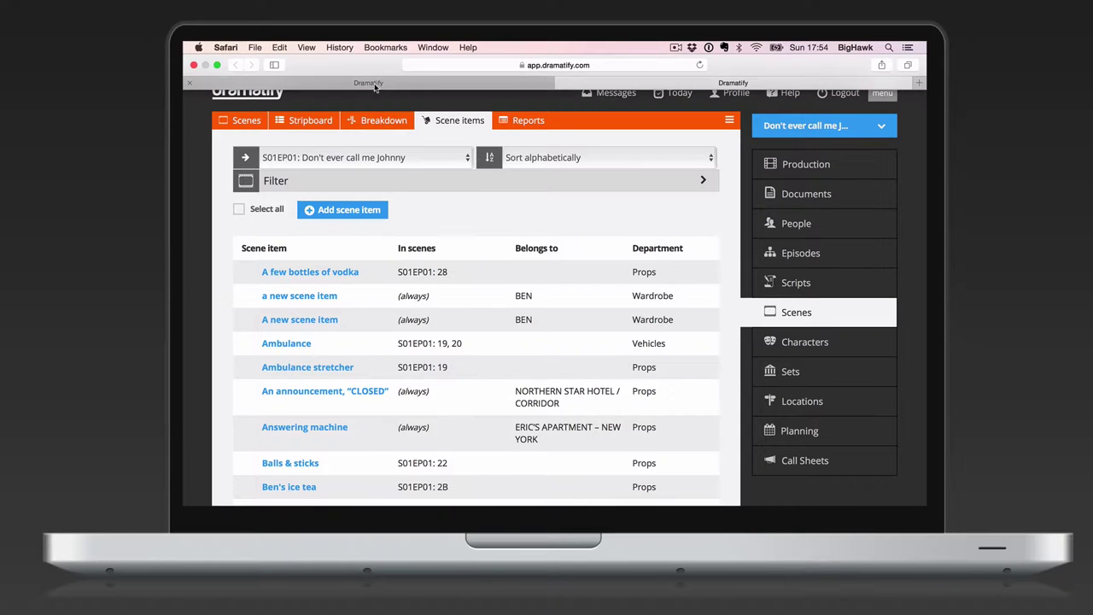
click(372, 84)
click(592, 84)
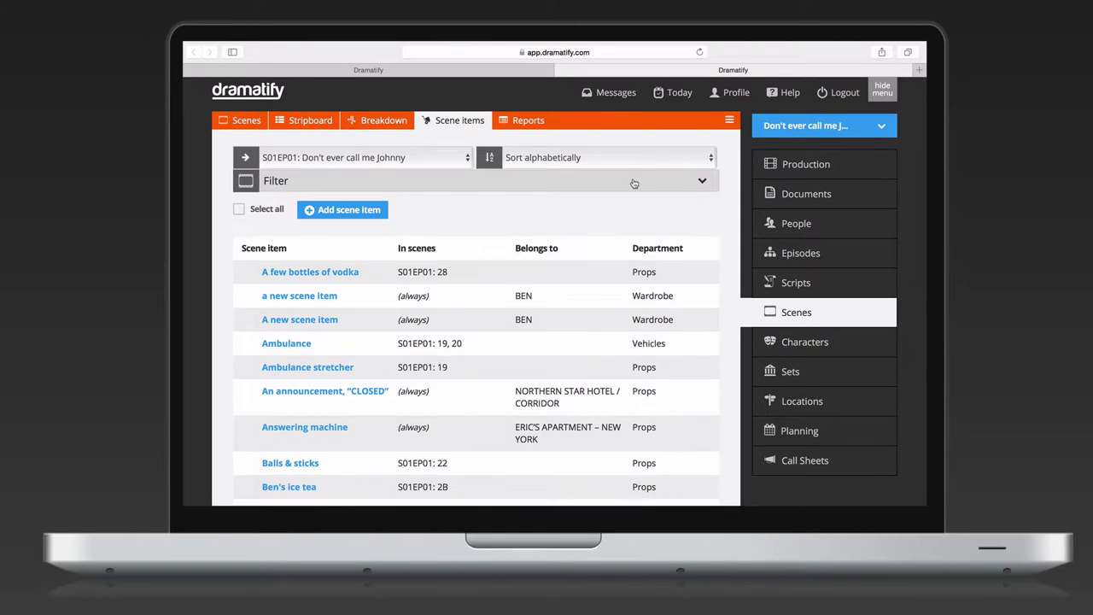
Try grouping scene items by set, character, department and single scene, then sort them alphabetically.
click(633, 181)
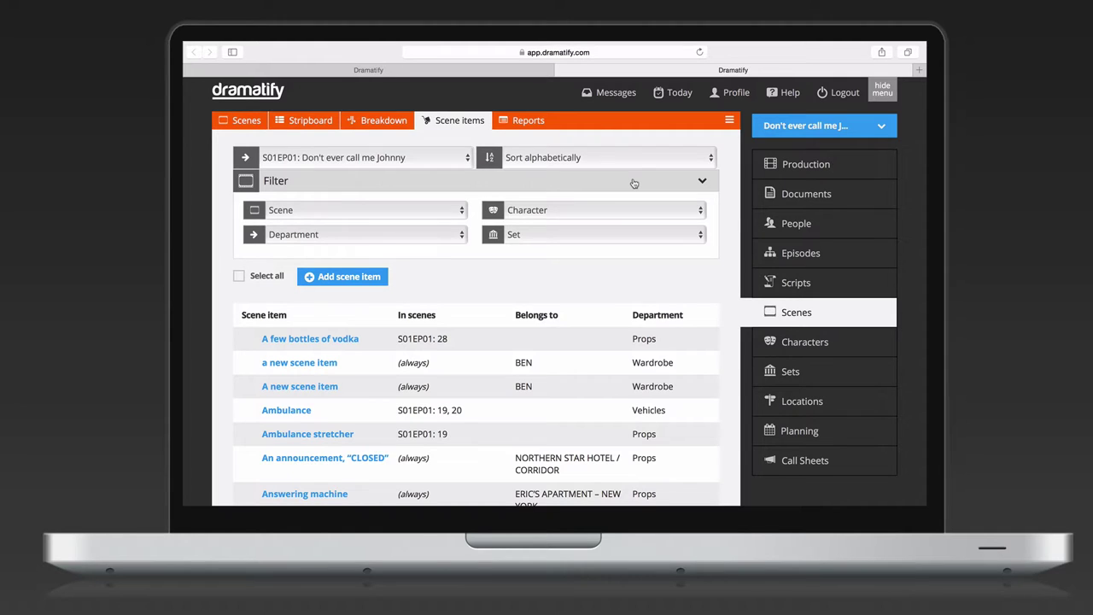
click(648, 160)
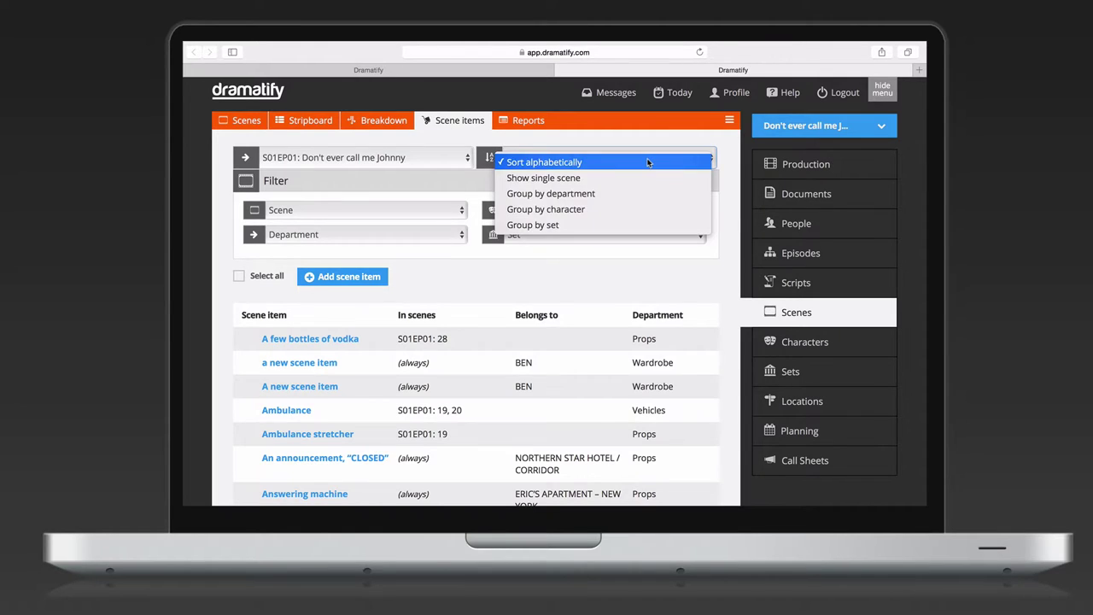
click(636, 225)
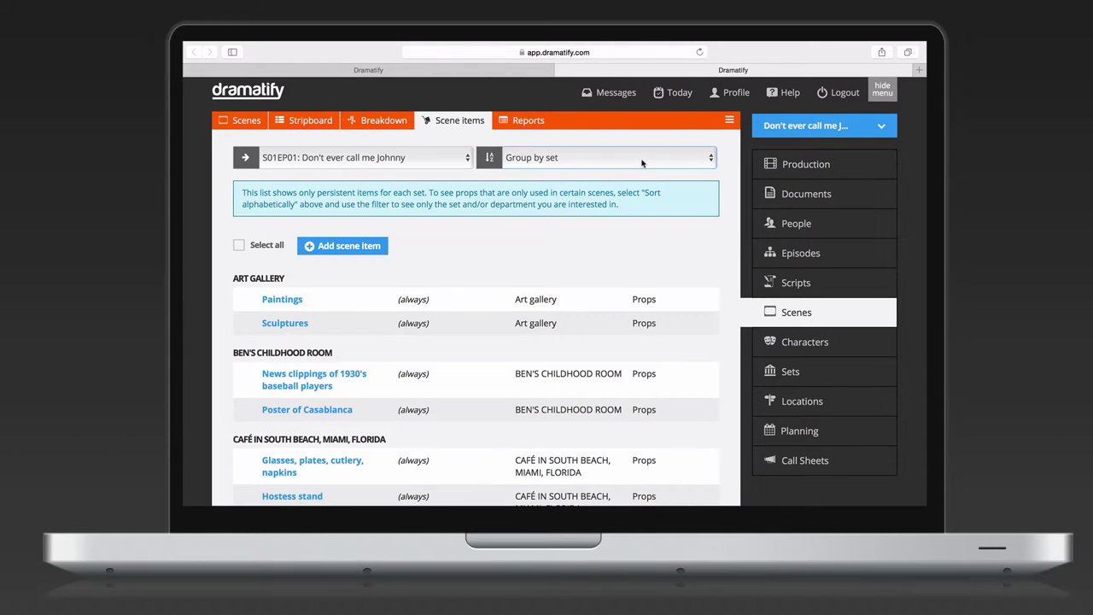
click(642, 163)
click(639, 143)
click(636, 159)
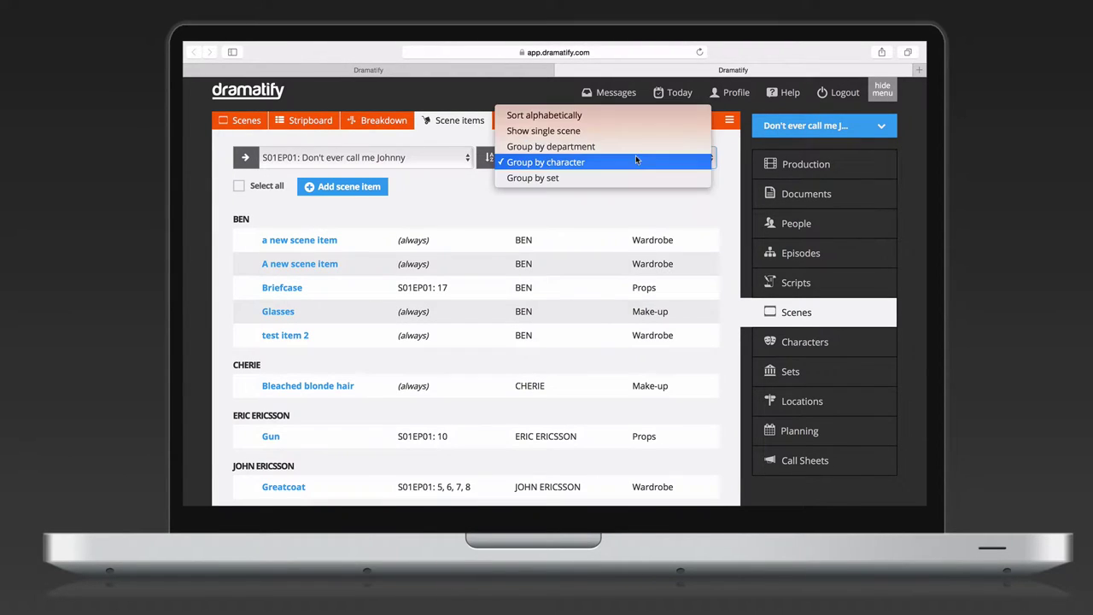
click(636, 154)
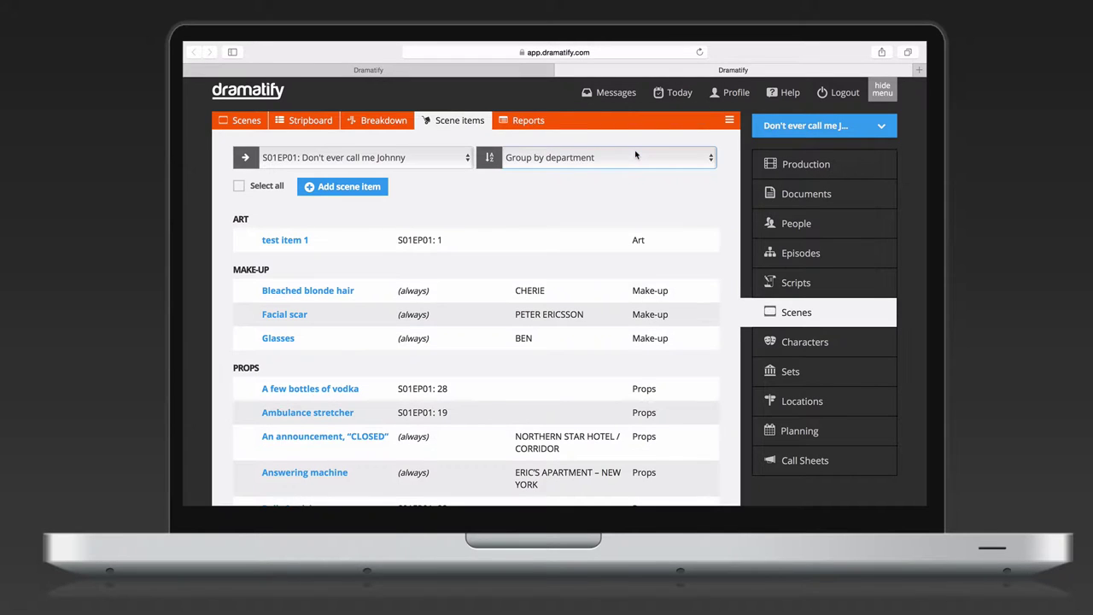
click(634, 150)
click(634, 150)
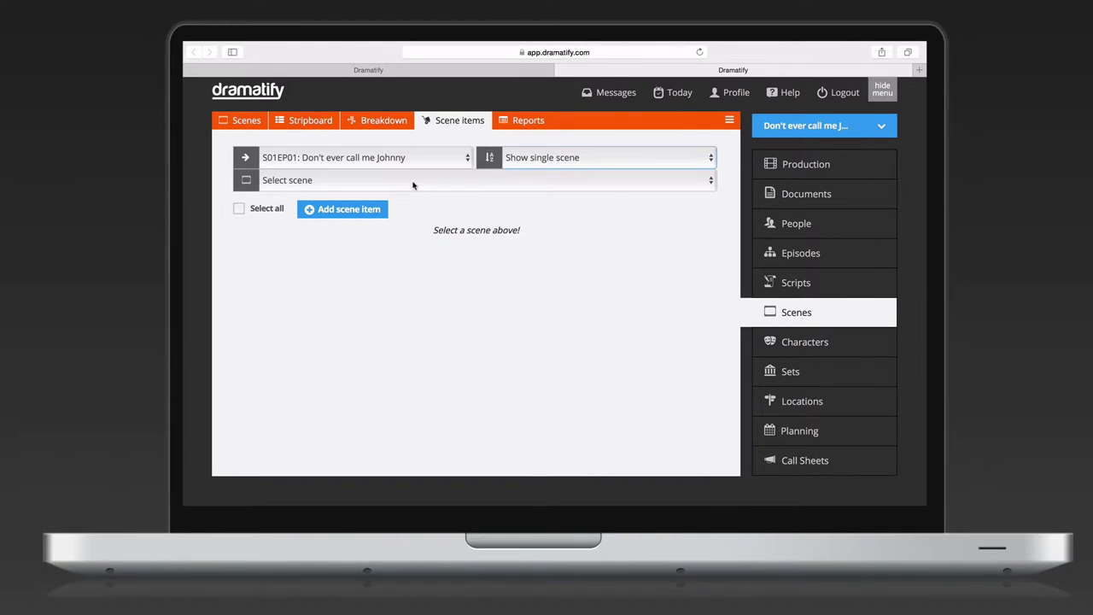
click(410, 182)
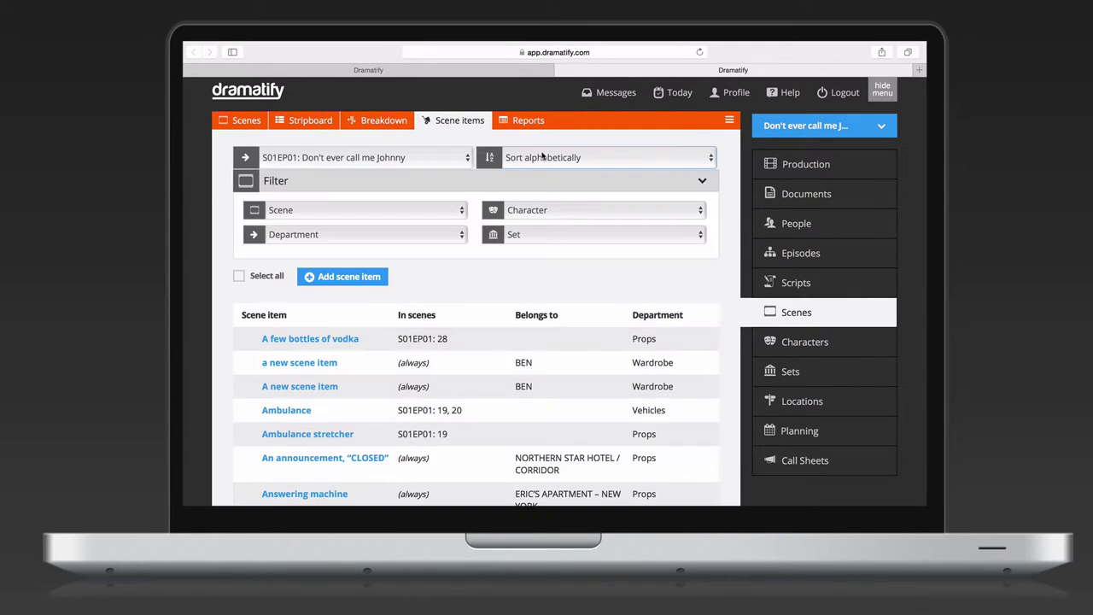
Rename BEN's wardrobe item to 'a new name for the scene item' and reassign it to BEN AS A CHILD.
scroll(357, 305, down, 2)
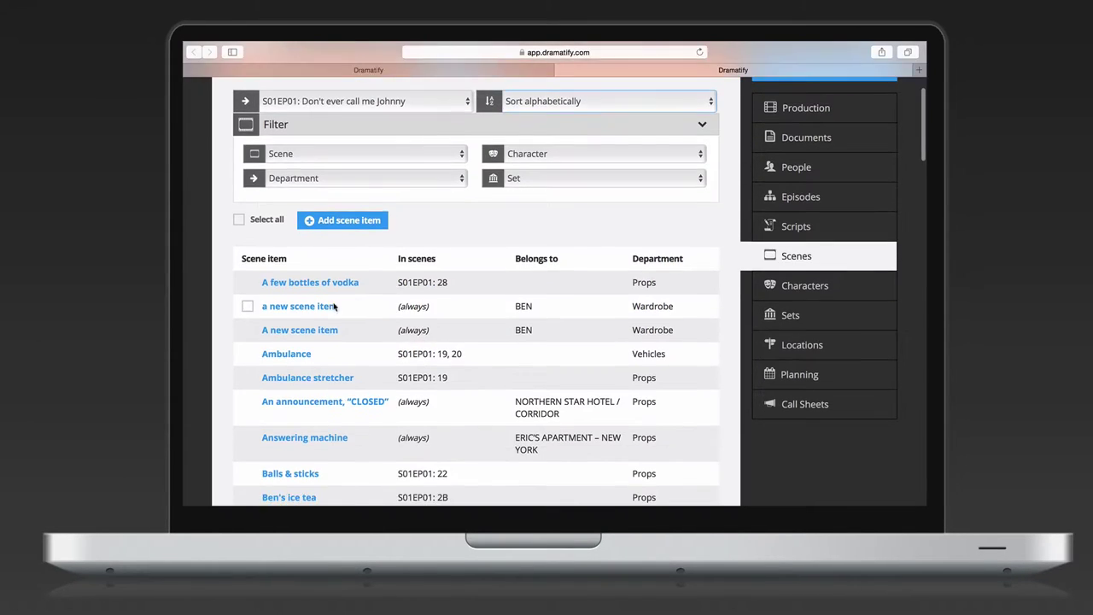
click(315, 309)
drag(422, 151, 352, 150)
text(a new name fo)
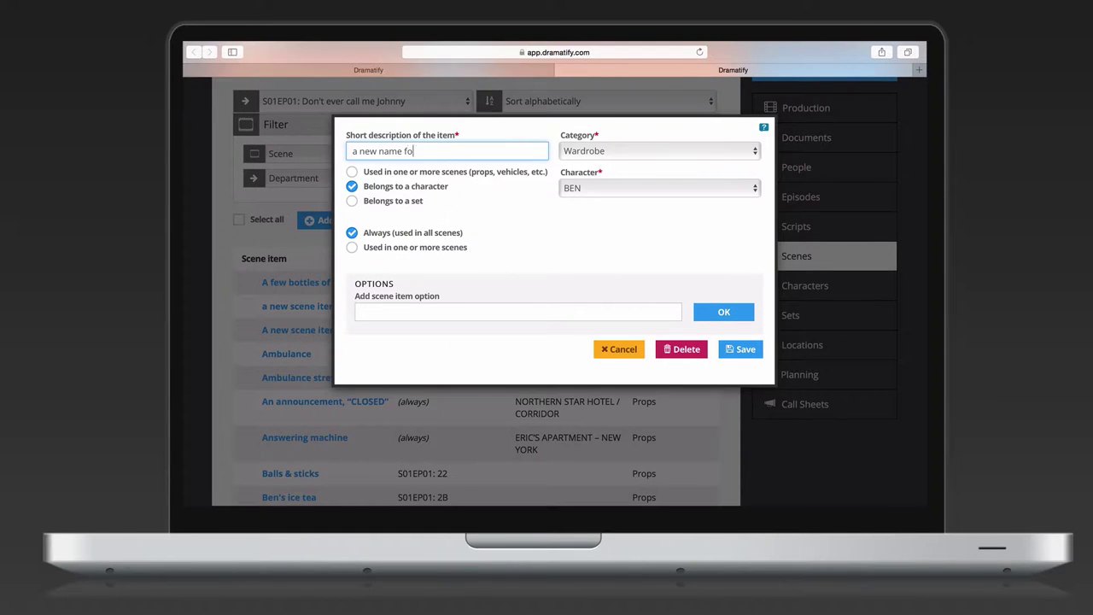
text(r the scene item)
click(570, 186)
click(579, 193)
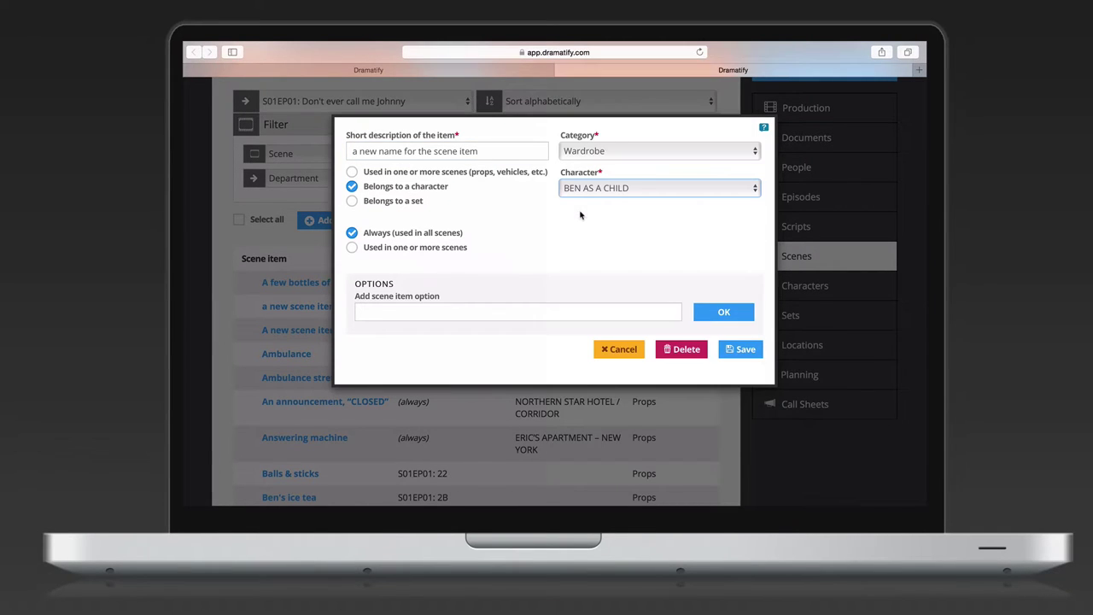
Add the option 'A scene option' to the item and save the changes.
click(562, 312)
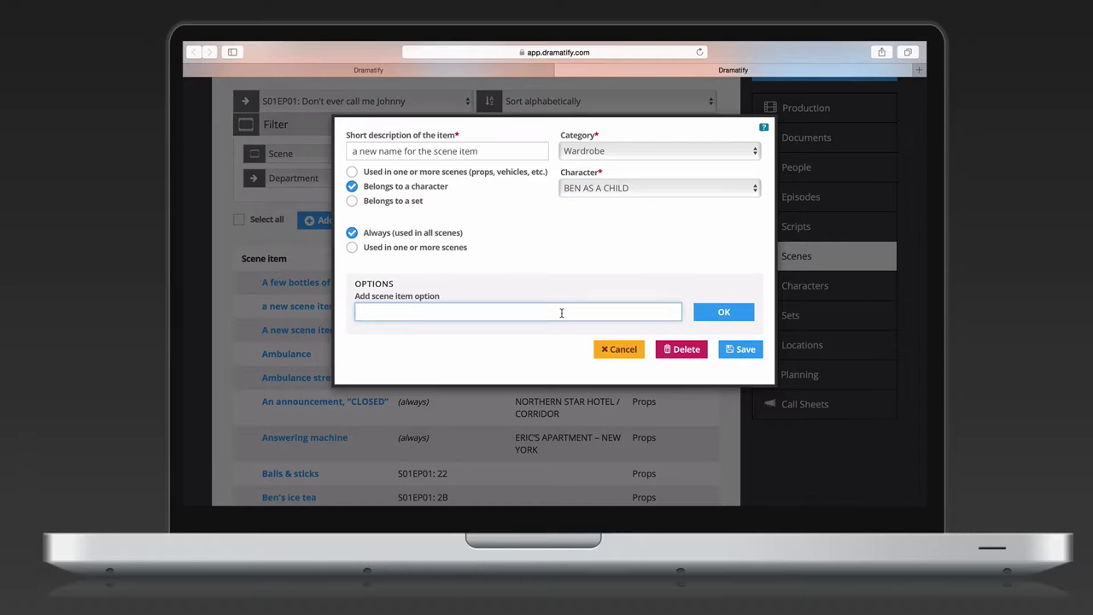
text(A scene option)
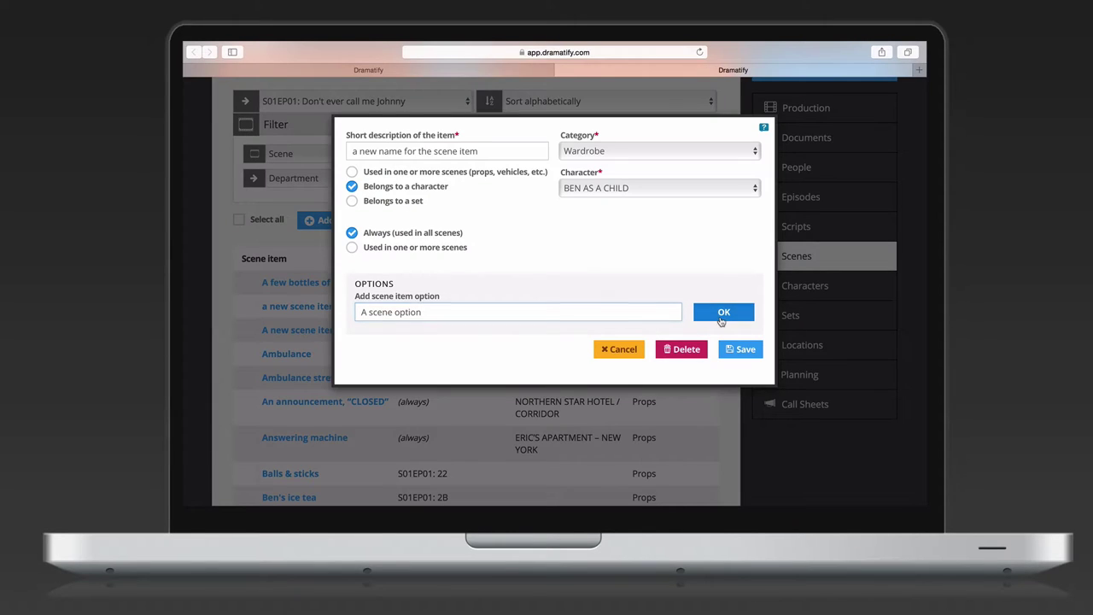
click(723, 311)
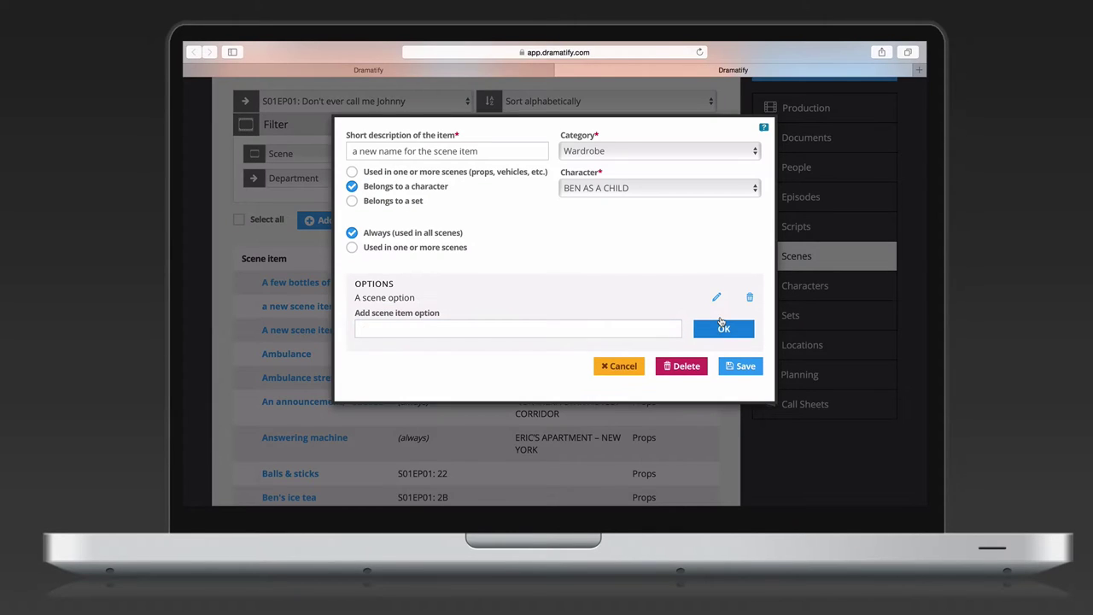
click(740, 367)
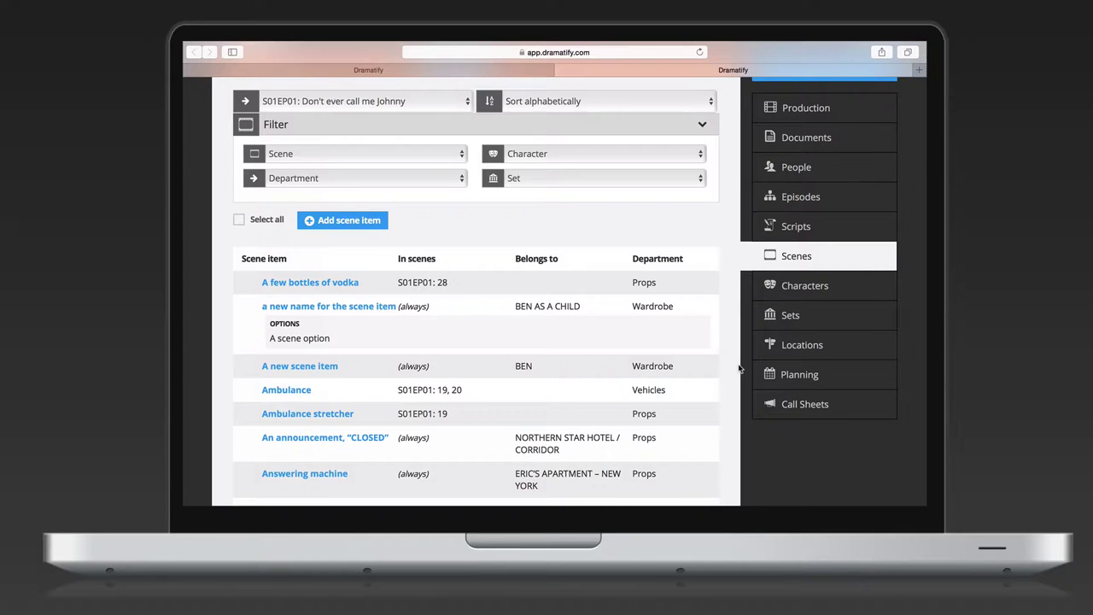
scroll(740, 369, down, 2)
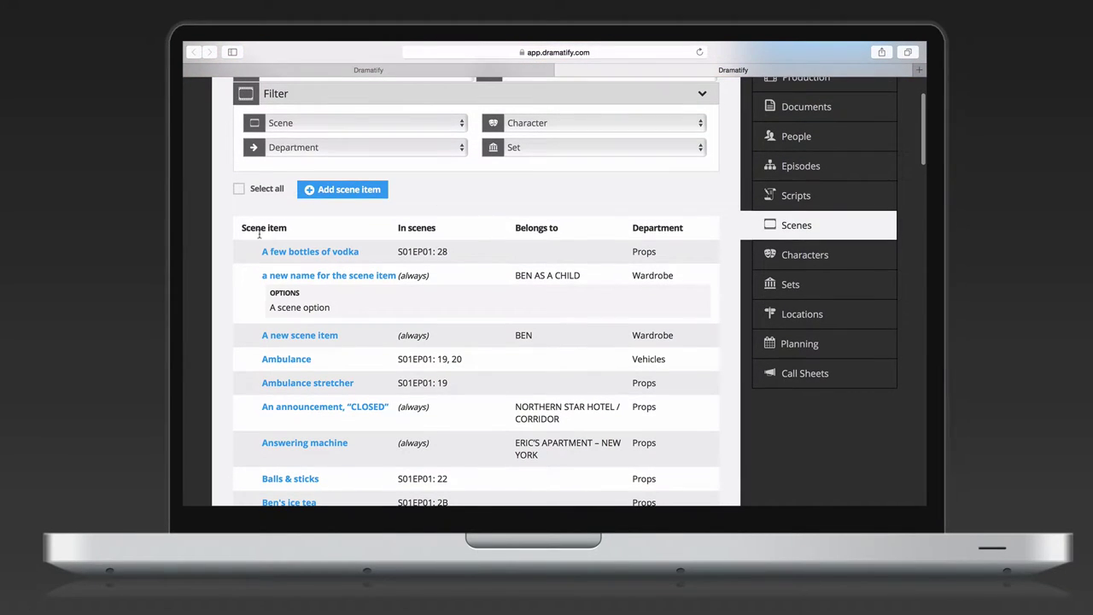
Delete 'a new name for the scene item' with confirmation, then select all remaining items except Ambulance.
click(247, 277)
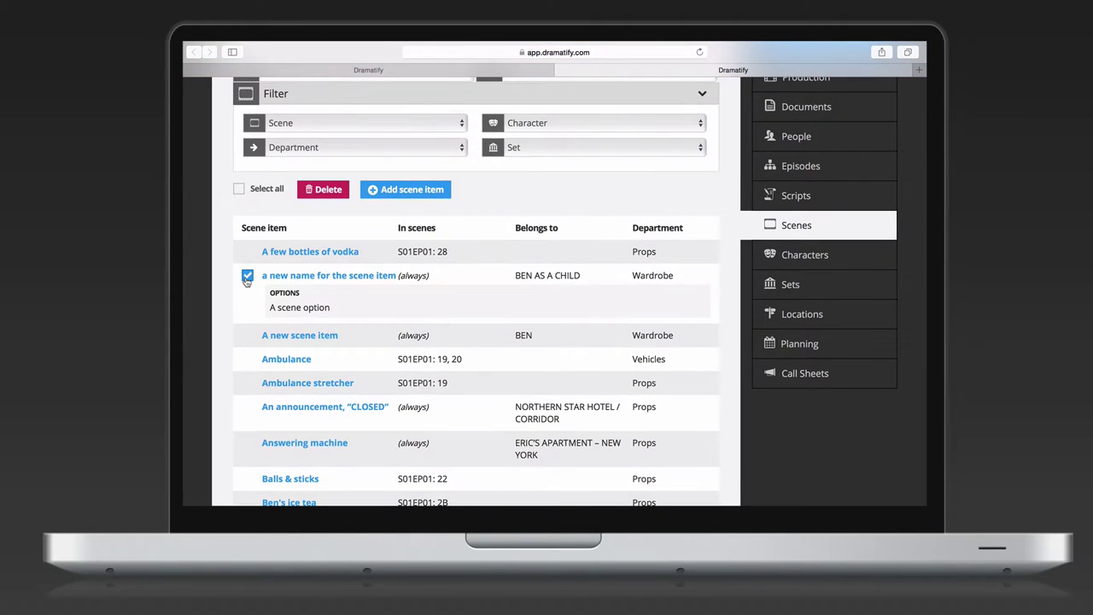
click(335, 192)
click(615, 254)
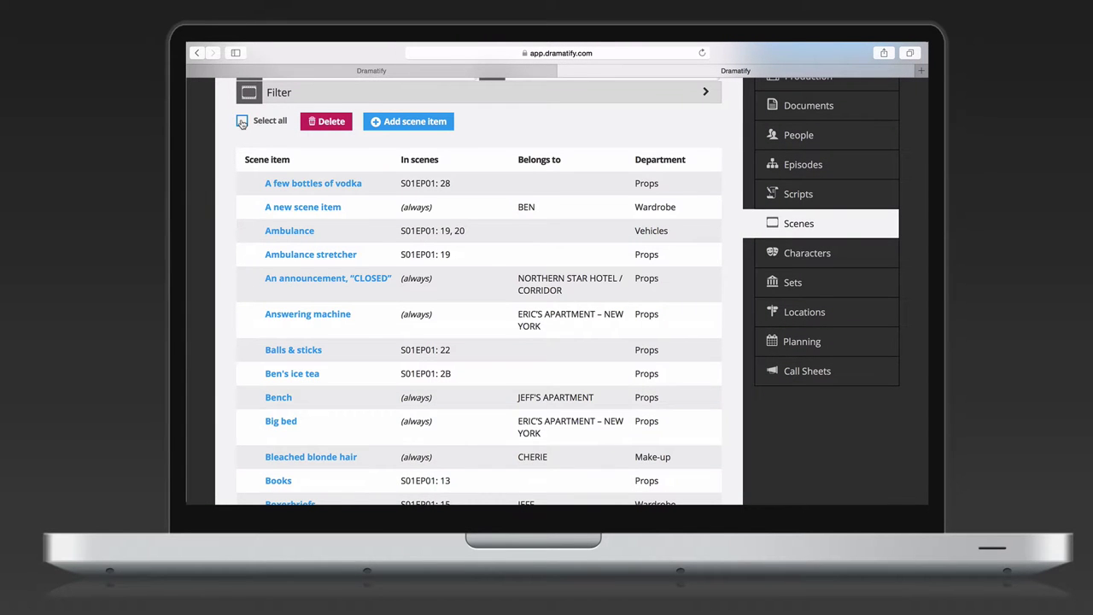
click(242, 122)
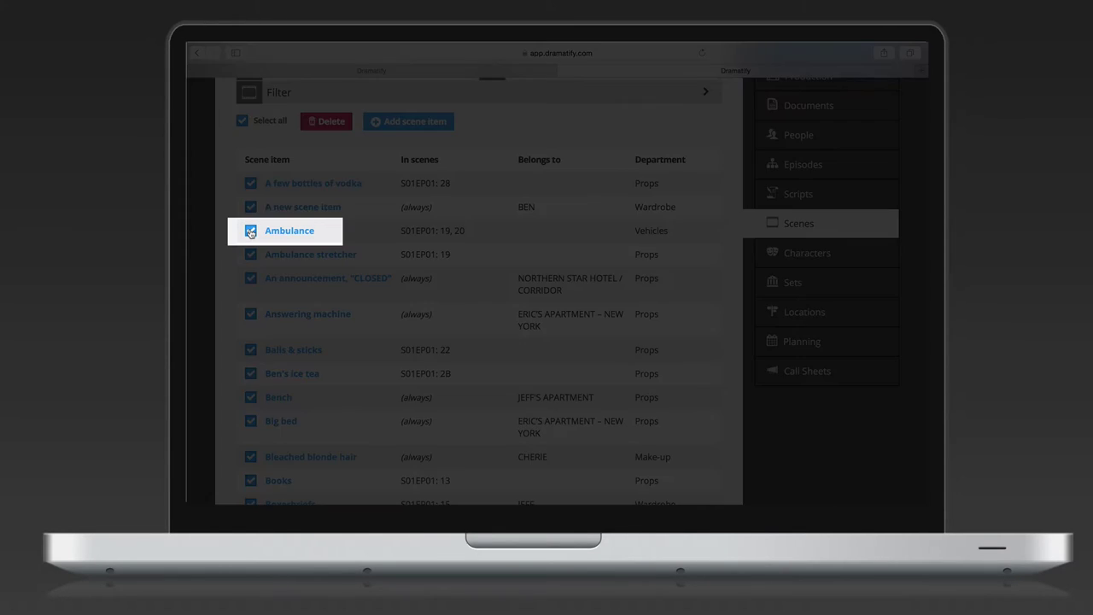
click(251, 232)
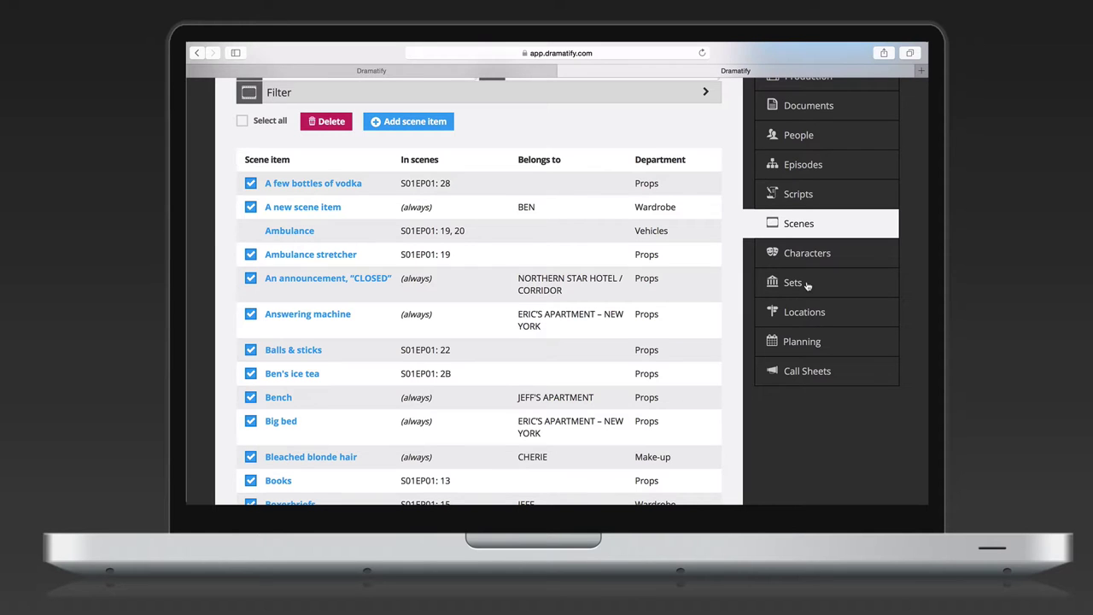
Go to the Sets list and open the CAFÉ IN SOUTH BEACH, MIAMI, FLORIDA set page.
click(794, 282)
scroll(807, 284, up, 3)
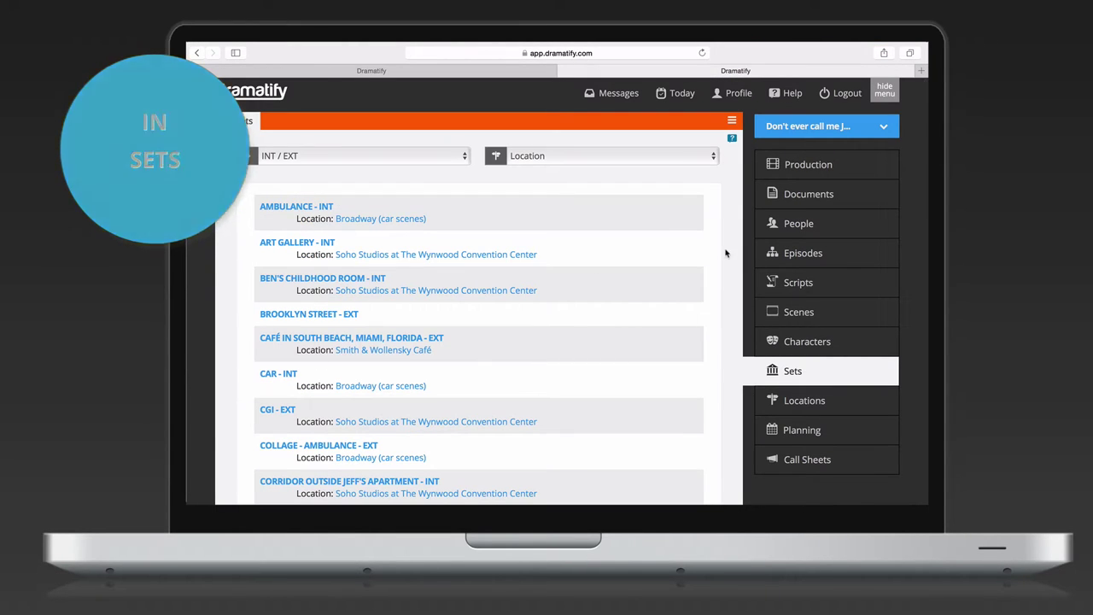
click(303, 339)
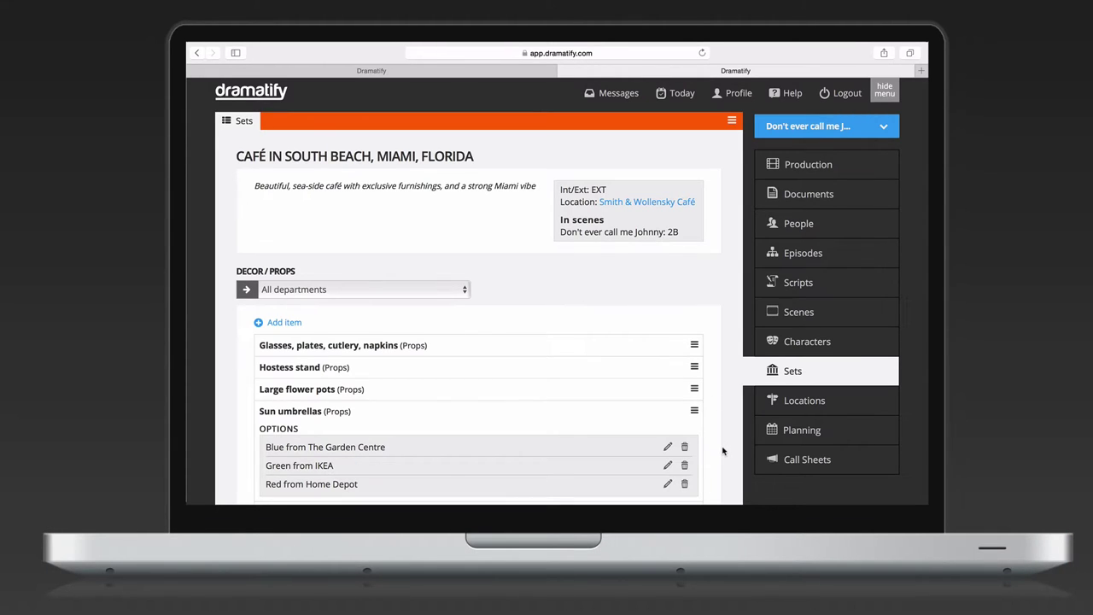
Add a Set construction item titled 'A new scene item' to the café set.
click(277, 325)
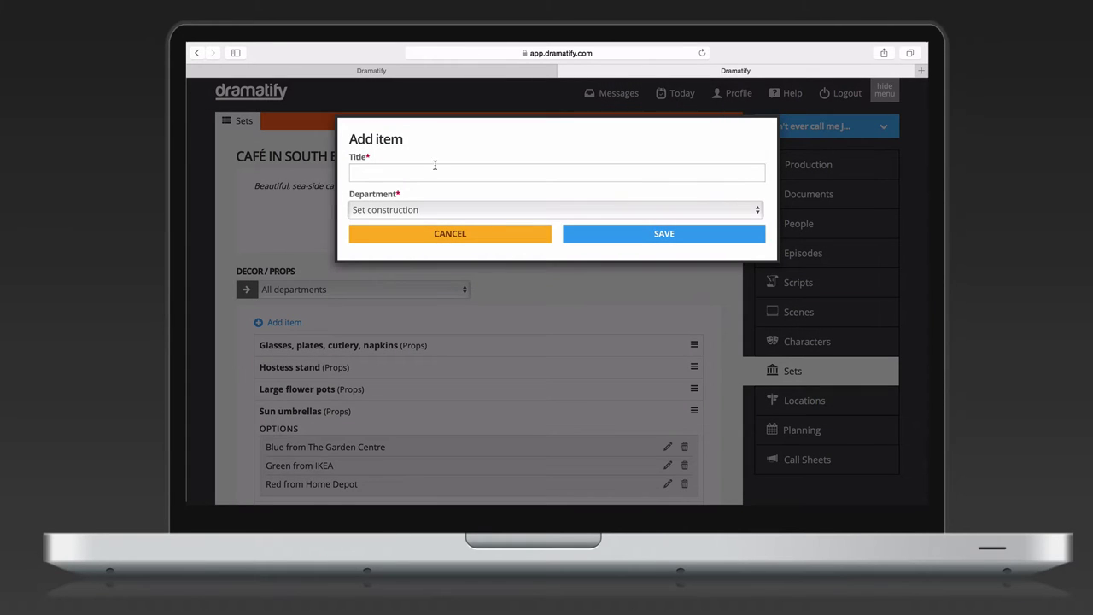
click(425, 172)
text(A new scene )
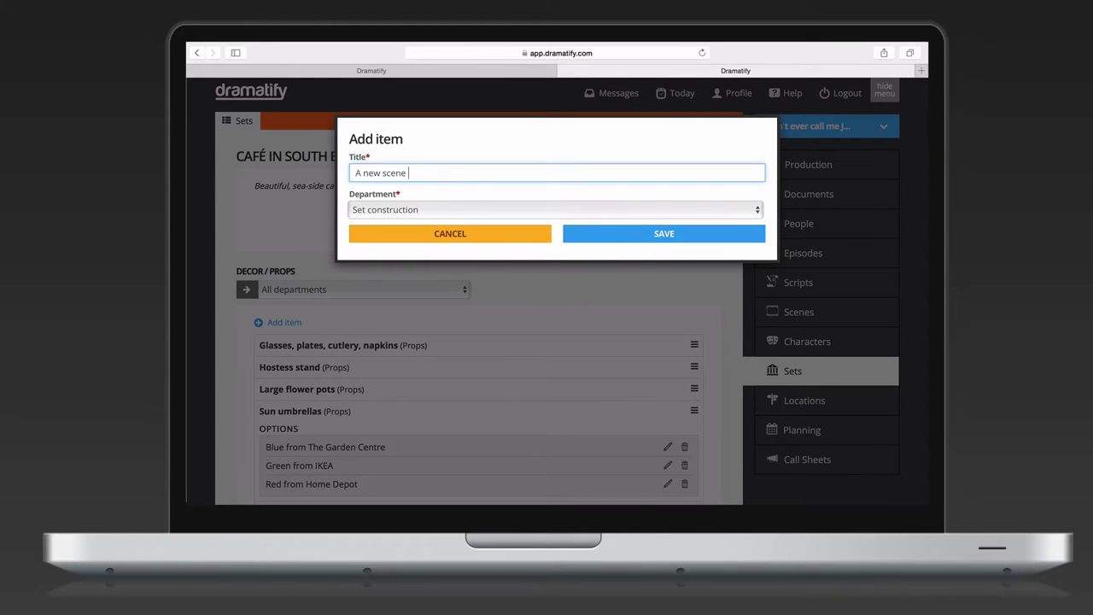
text(item)
click(599, 234)
Give 'A new scene item' an item option titled 'An item option'.
scroll(763, 473, down, 2)
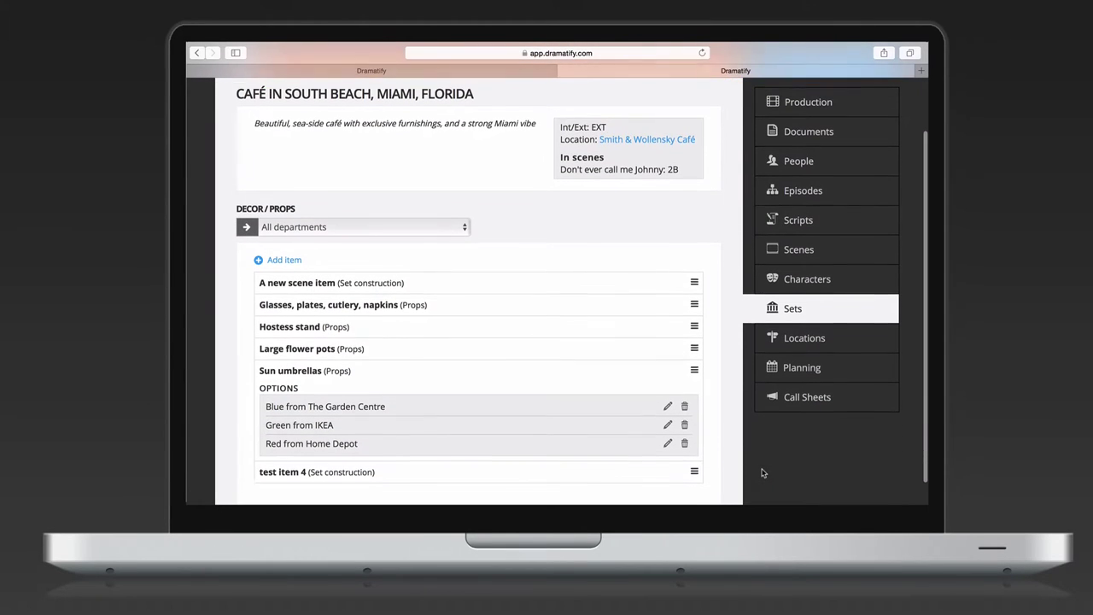
click(695, 278)
click(656, 299)
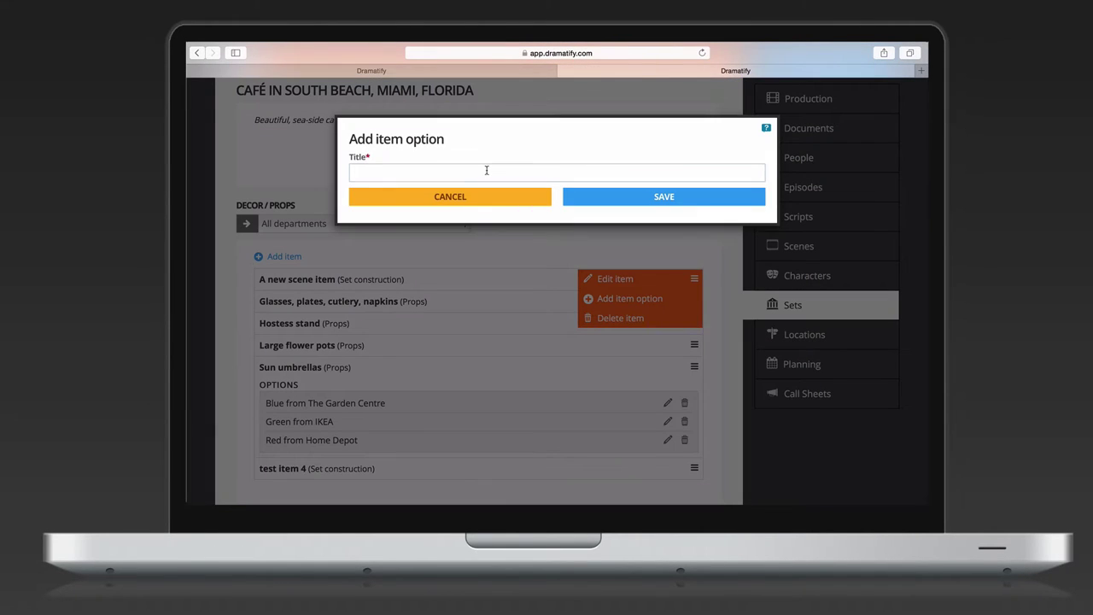
click(487, 171)
text(An item option)
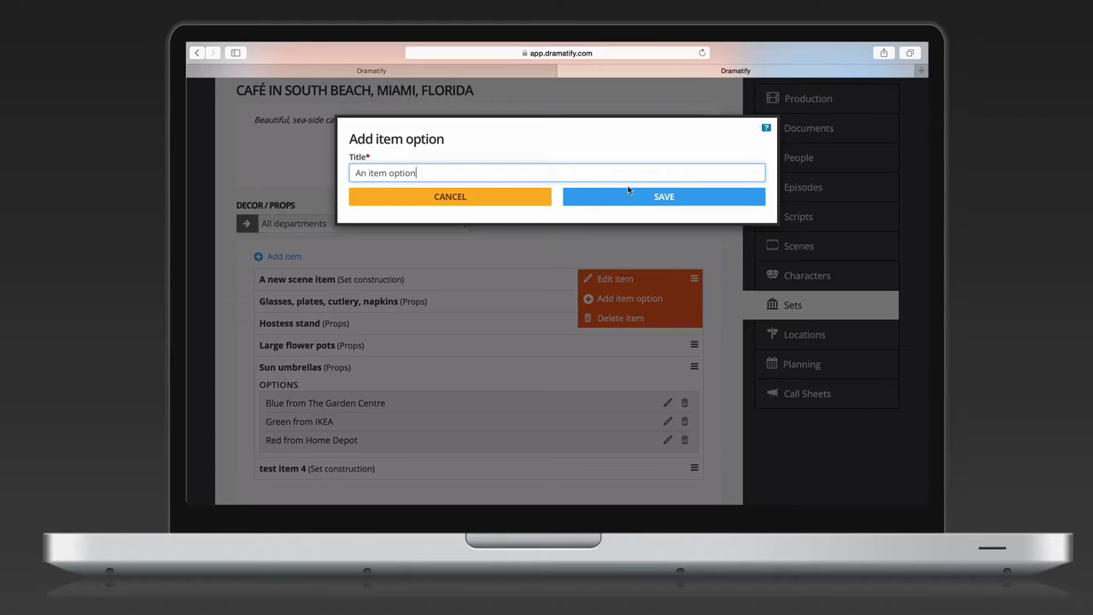
click(629, 195)
click(694, 278)
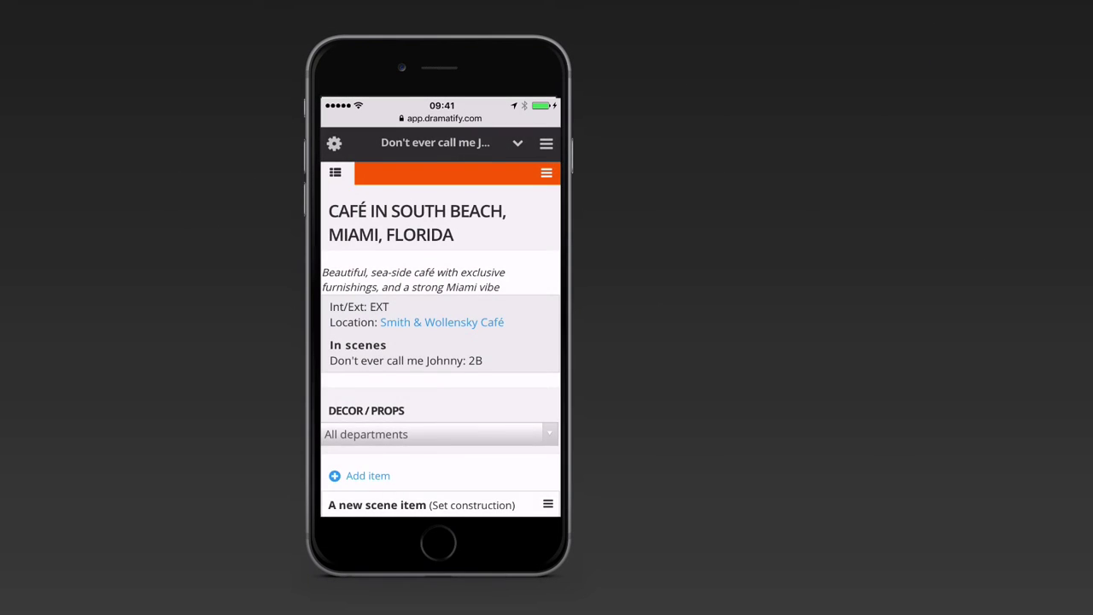
On the phone, start a new Set construction item, typing the title 'A new thing'.
scroll(440, 322, down, 3)
scroll(440, 322, down, 1)
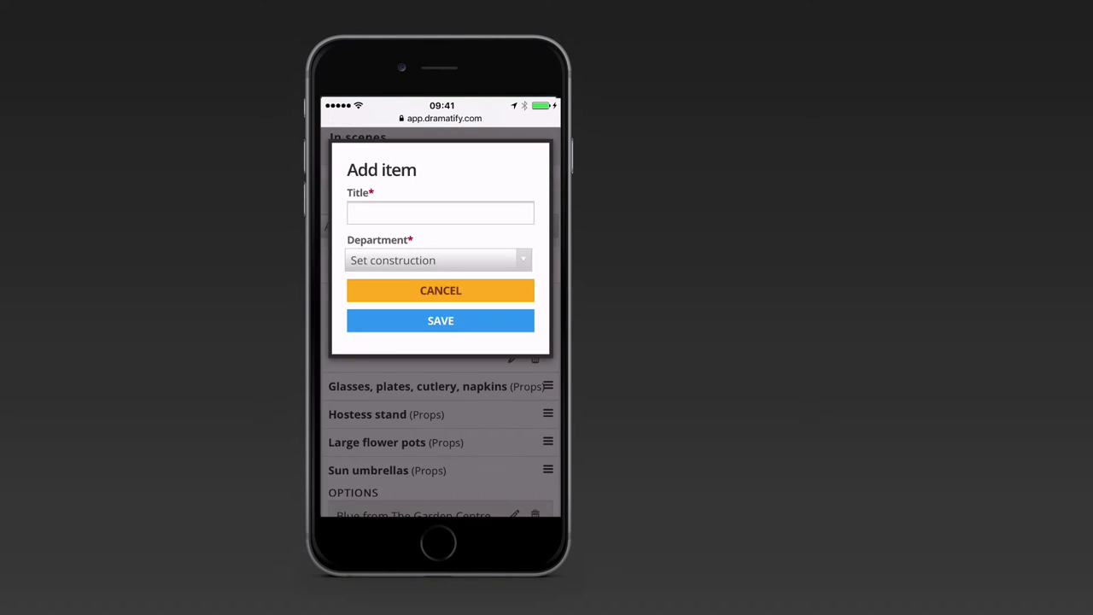
click(440, 213)
text(A ne)
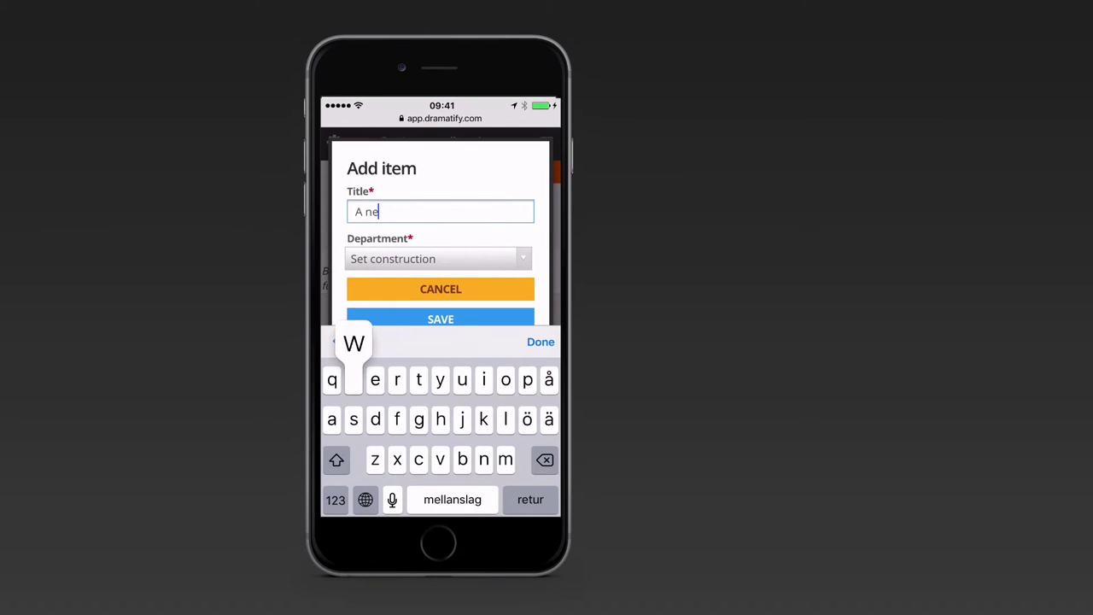
text(w thing)
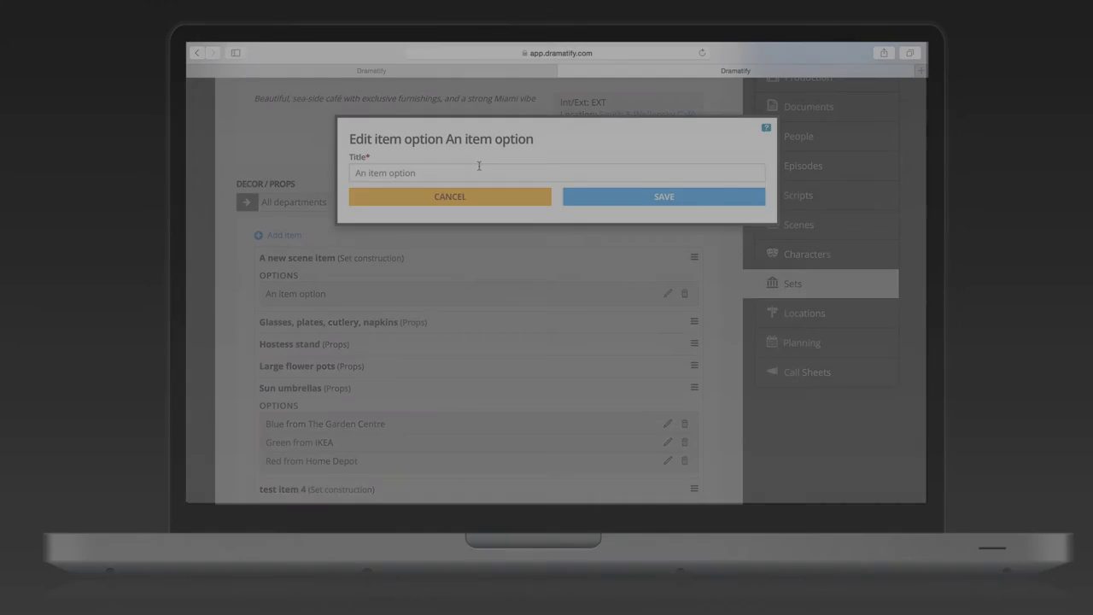
Change the option's title to 'An item option $90, return by July 31st'.
click(479, 166)
text($)
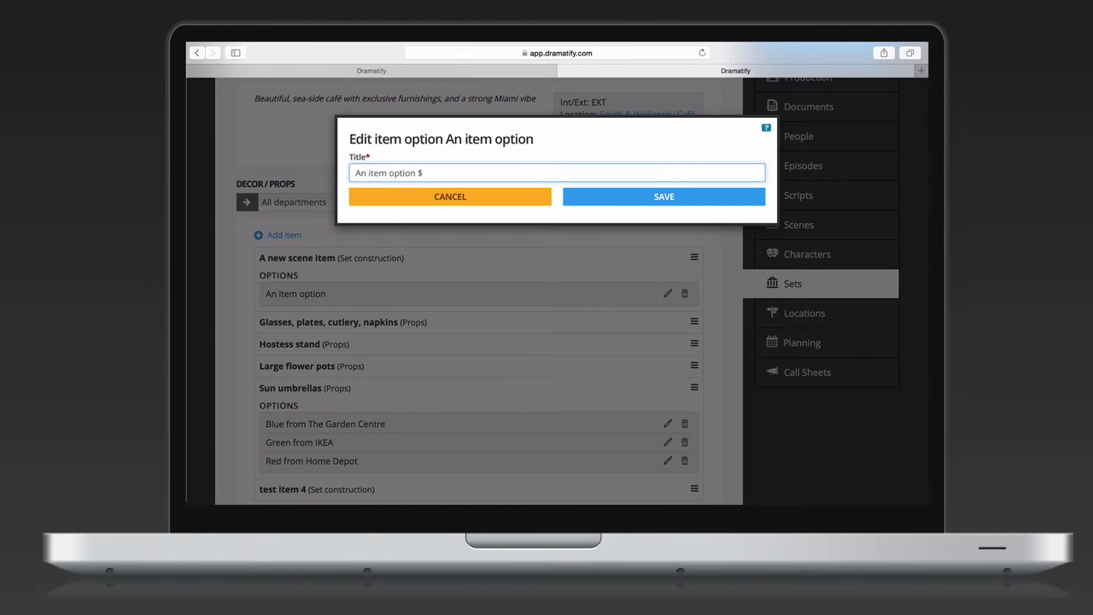
text(90, return by July 31st)
click(608, 198)
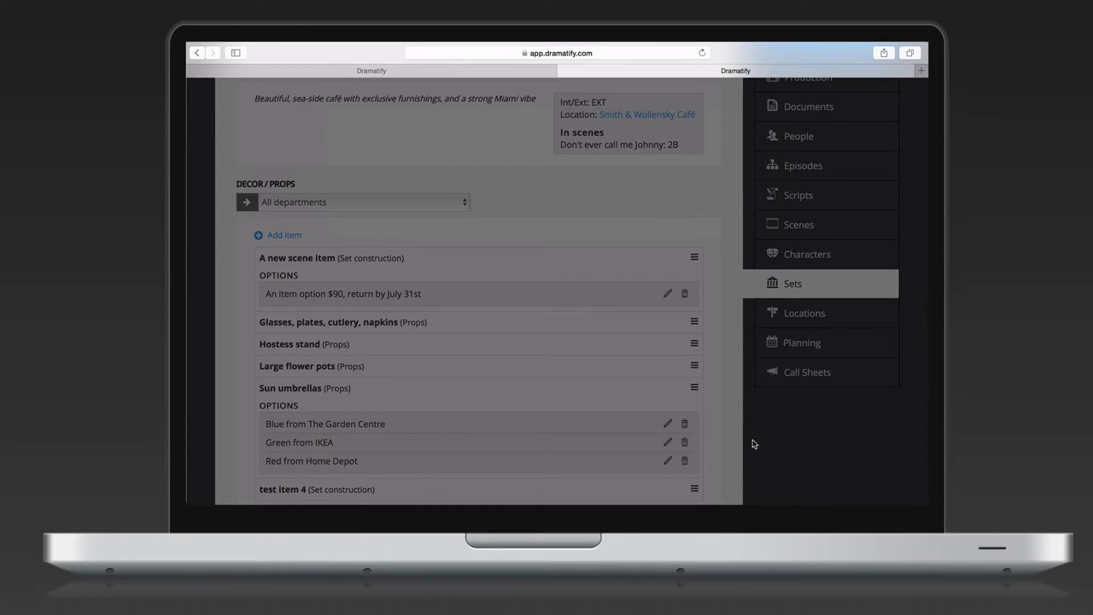
Filter the café set's decor list to Set construction items only.
scroll(754, 443, up, 1)
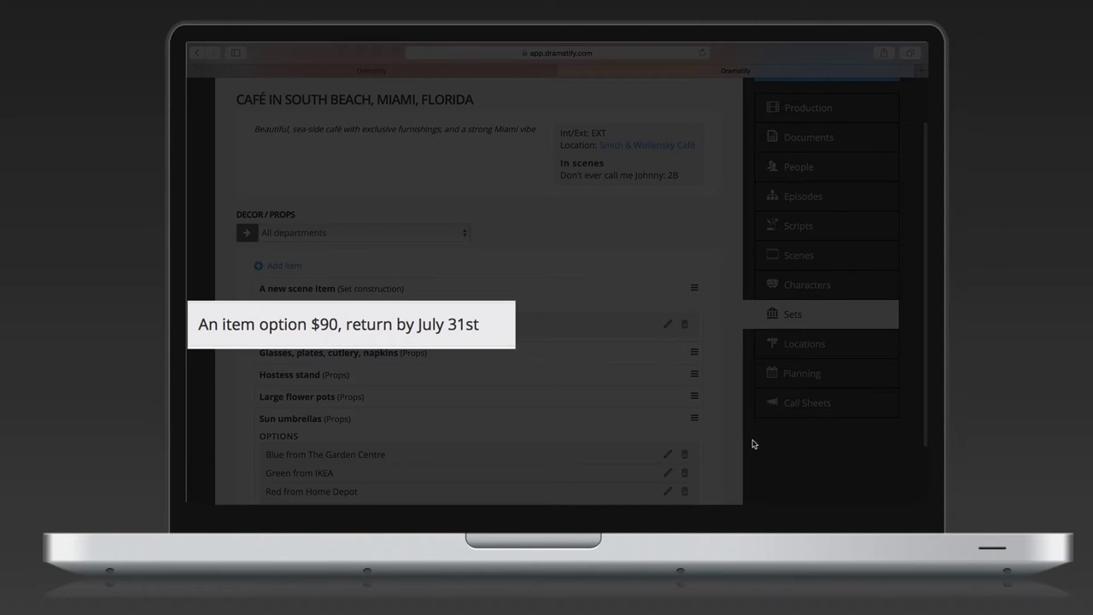
scroll(757, 442, up, 1)
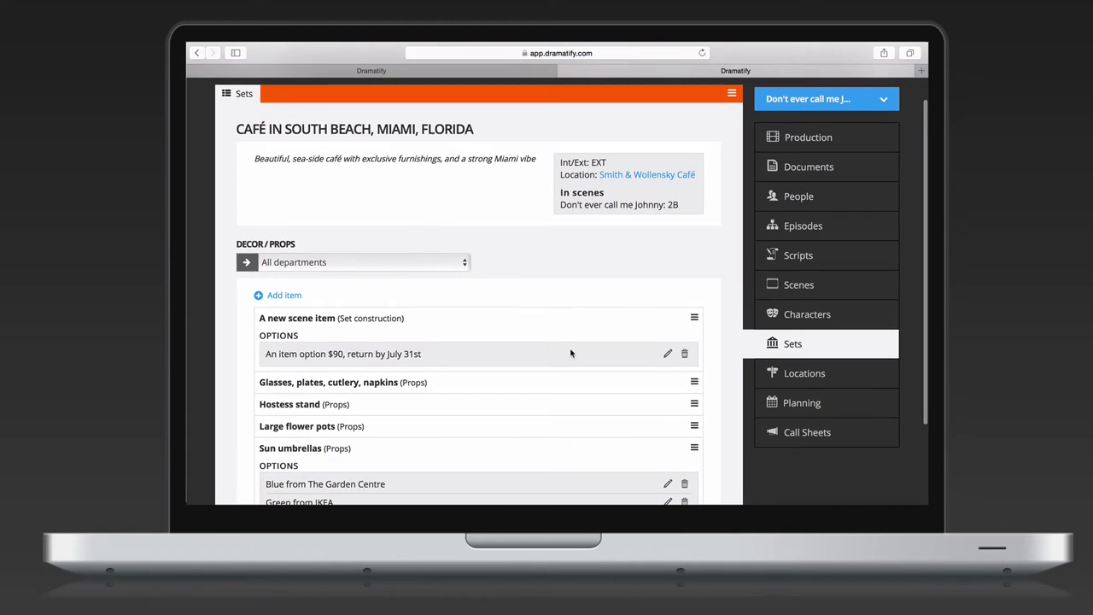
click(451, 262)
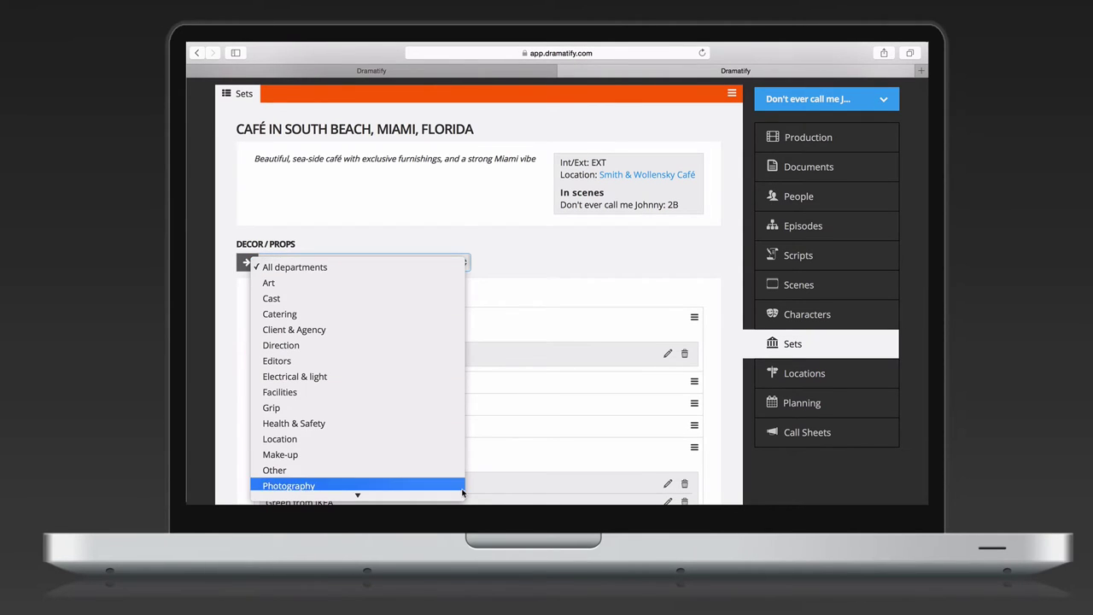
mouse_move(459, 506)
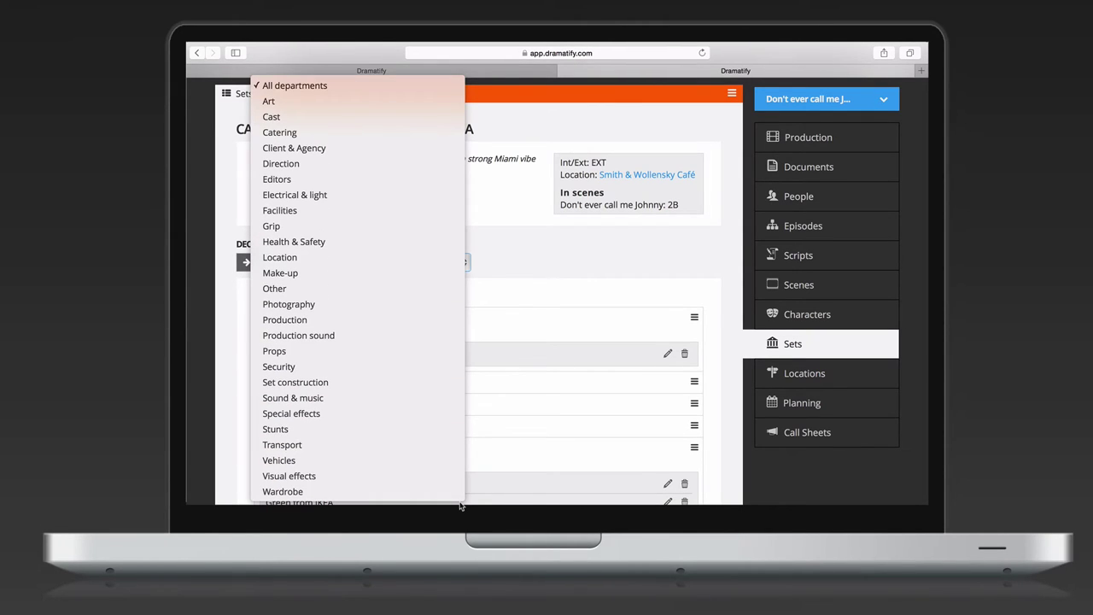
click(454, 383)
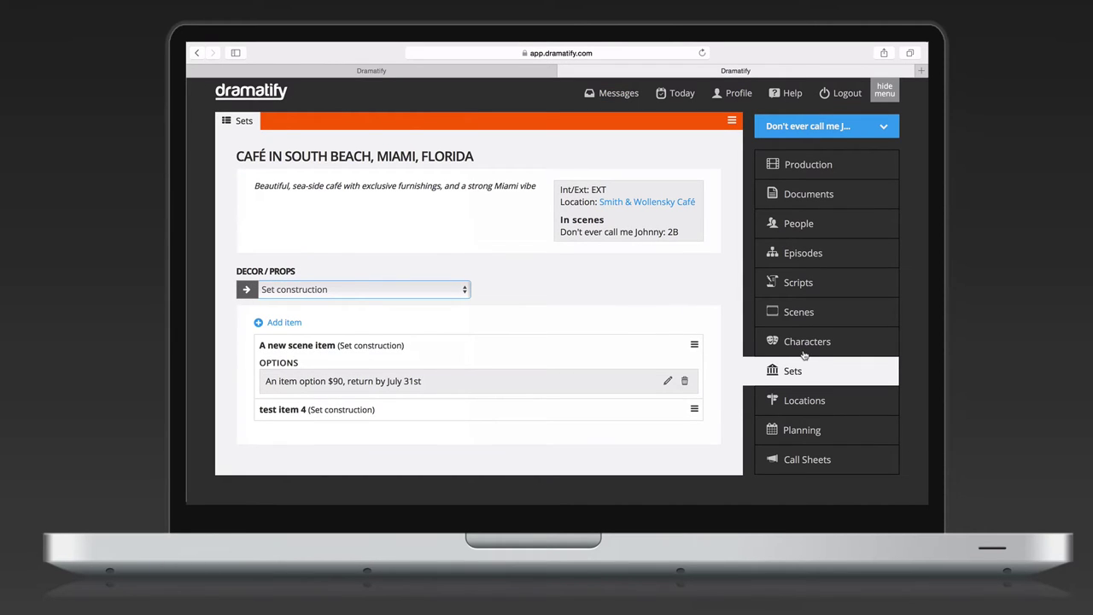
Open BEN from Characters and review his items table, including Briefcase, Glasses and Pyjamas.
click(800, 345)
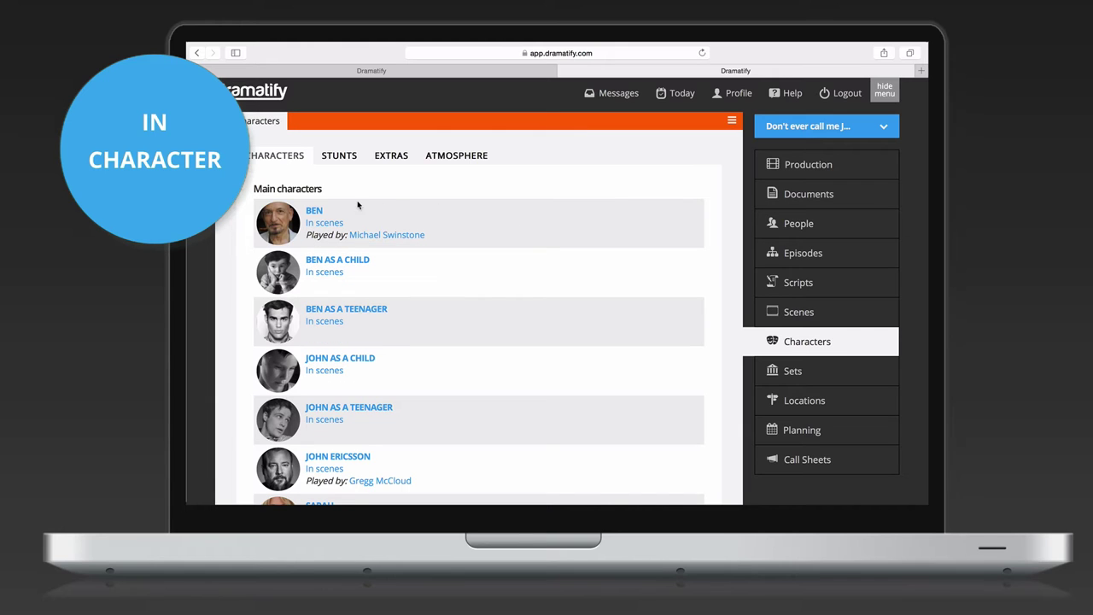
click(316, 212)
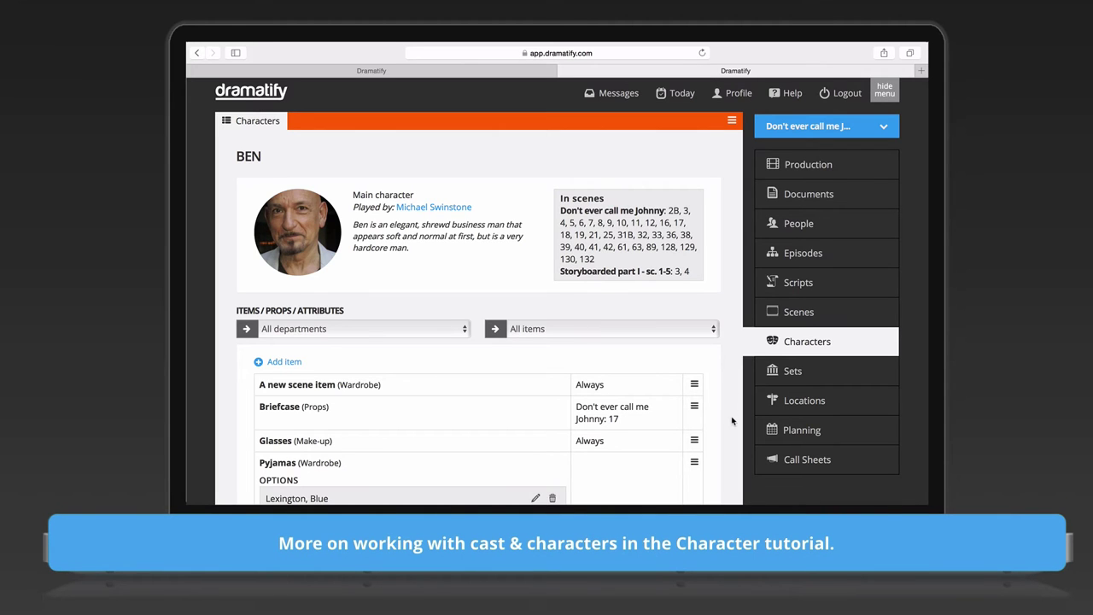
scroll(732, 420, down, 3)
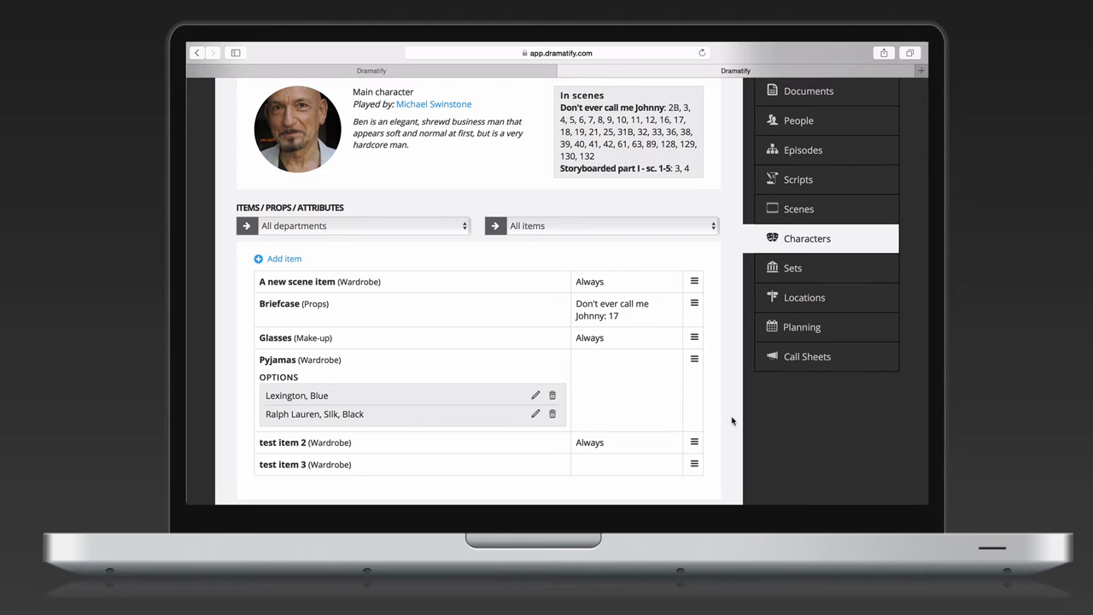
scroll(732, 420, down, 1)
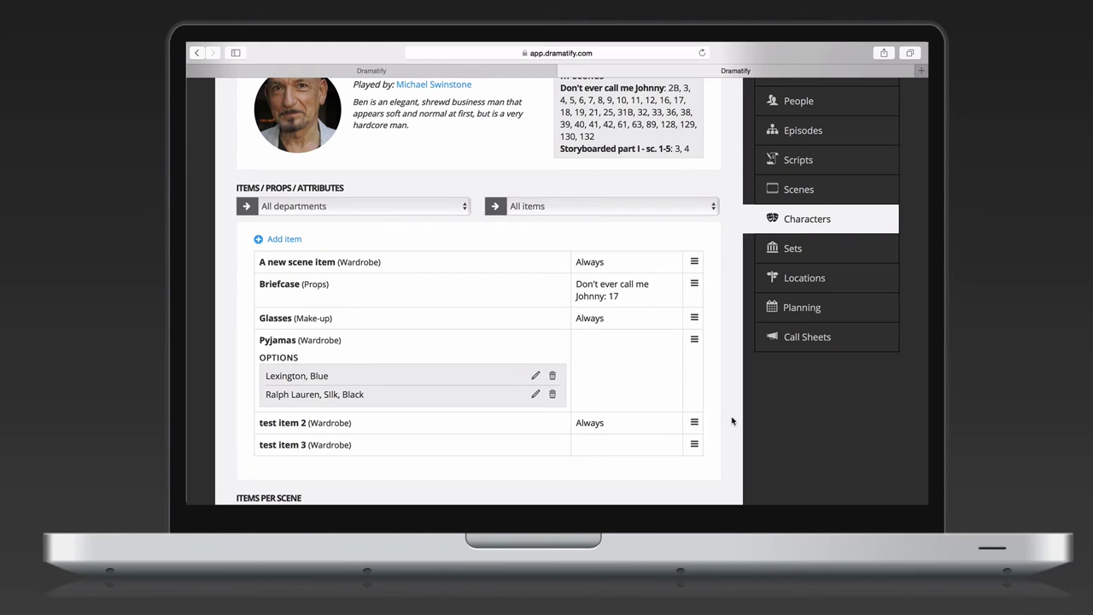
click(649, 209)
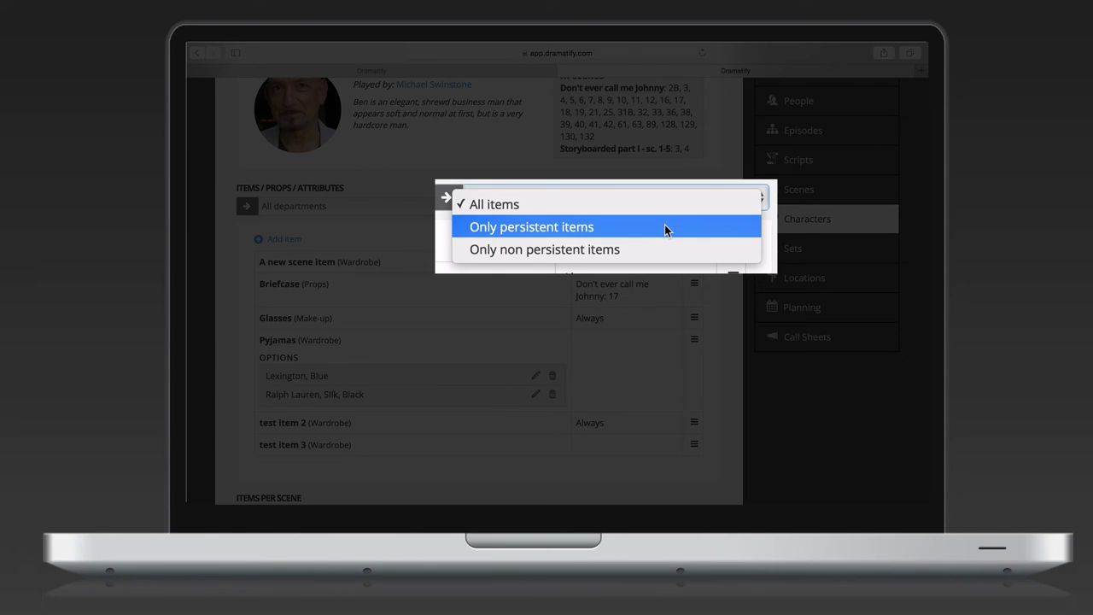
click(645, 227)
click(647, 223)
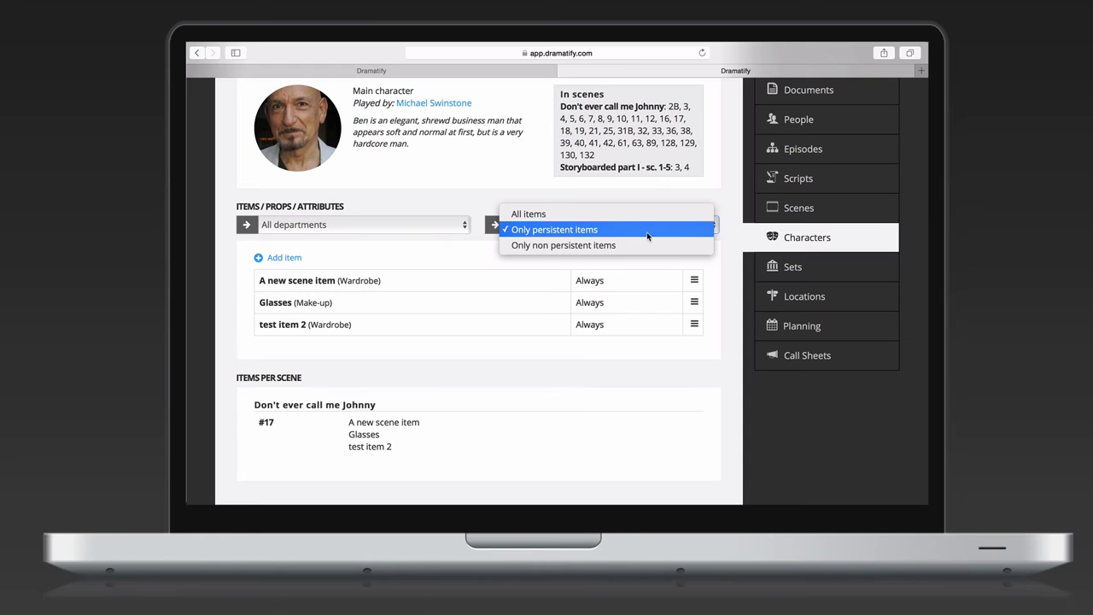
click(647, 218)
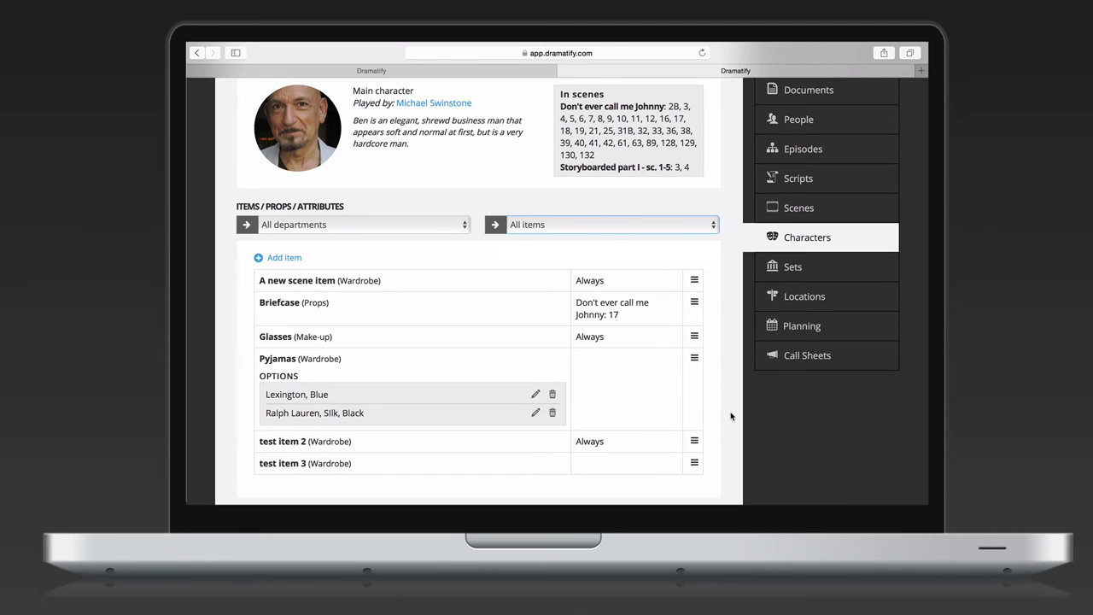
scroll(731, 416, down, 1)
scroll(732, 416, down, 3)
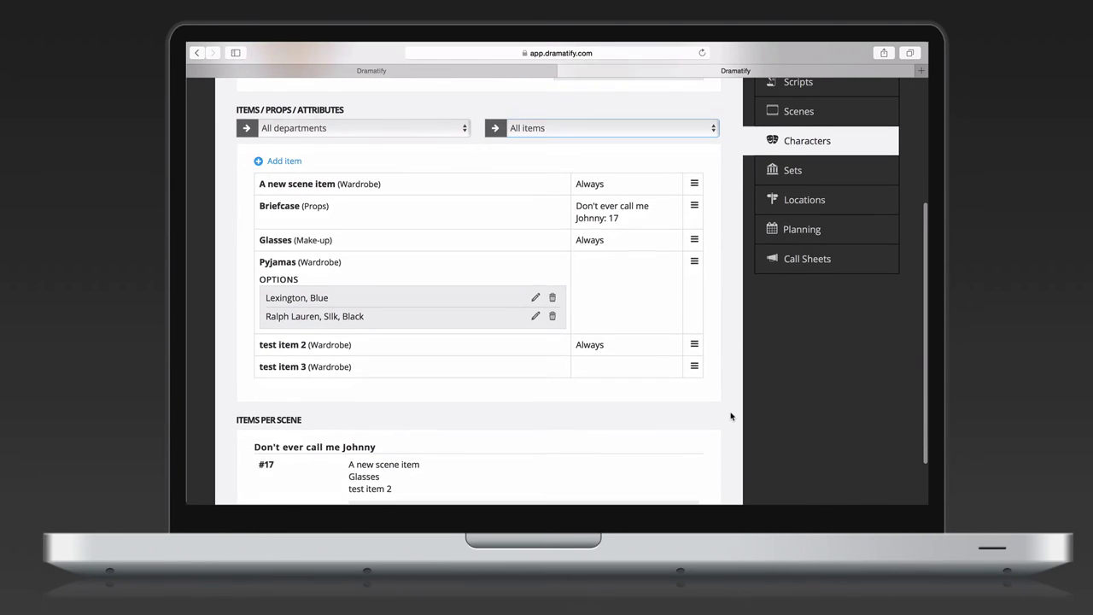
scroll(731, 416, down, 1)
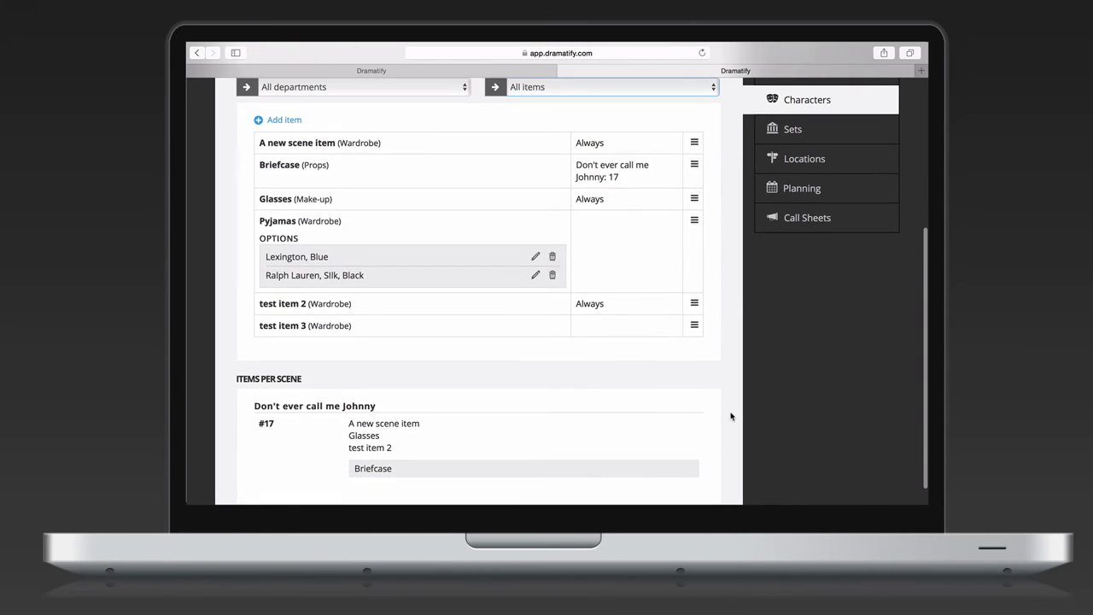
scroll(731, 416, down, 1)
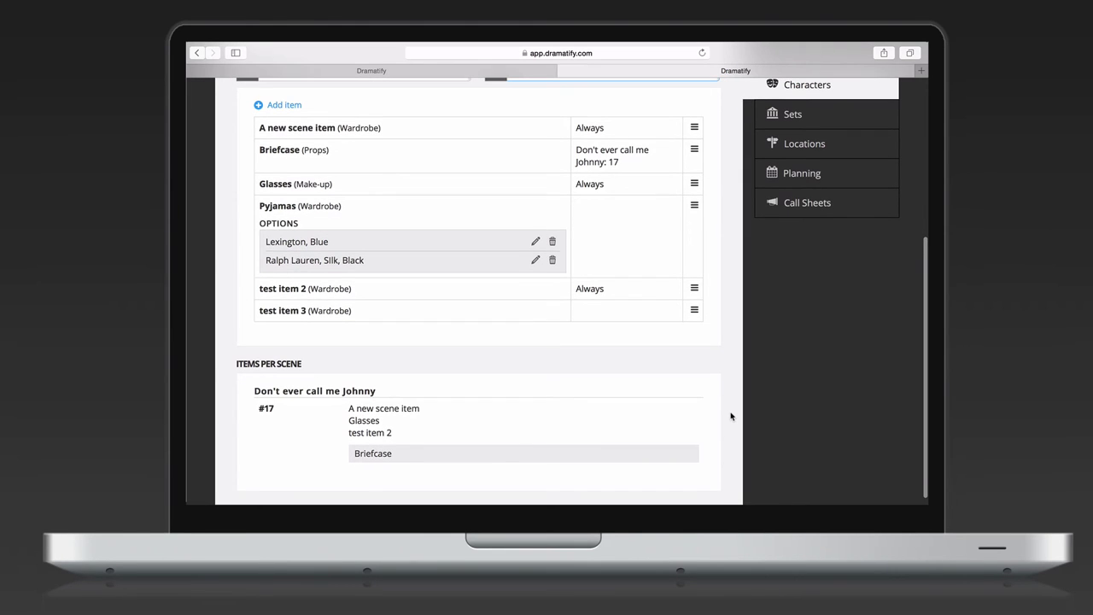
scroll(731, 416, up, 5)
scroll(731, 416, up, 5)
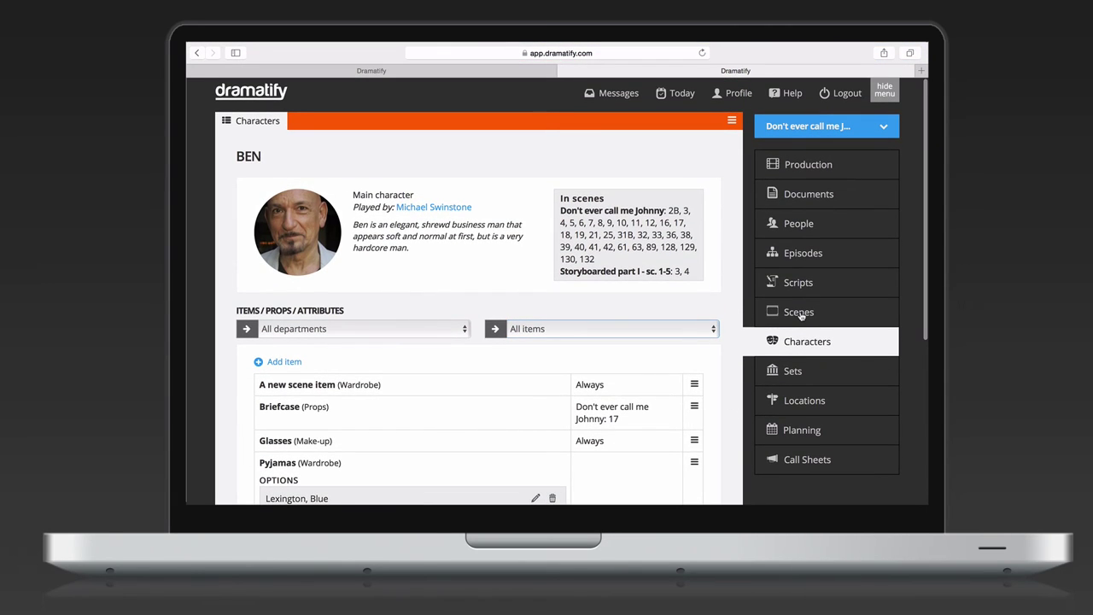
Go to Scenes and load the Reports page with the breakdown report.
click(801, 314)
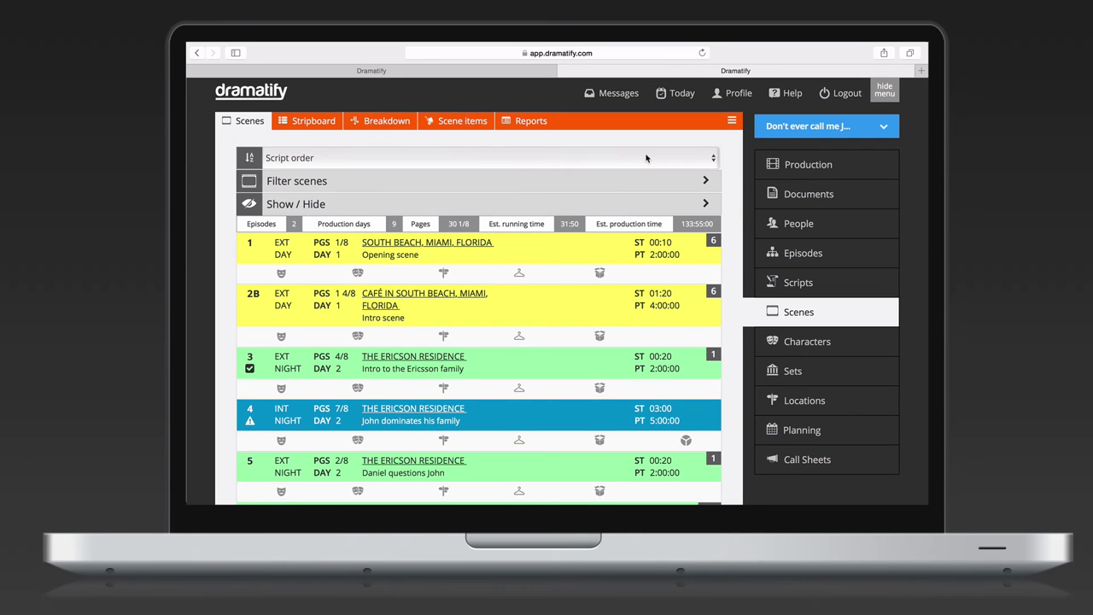
click(533, 122)
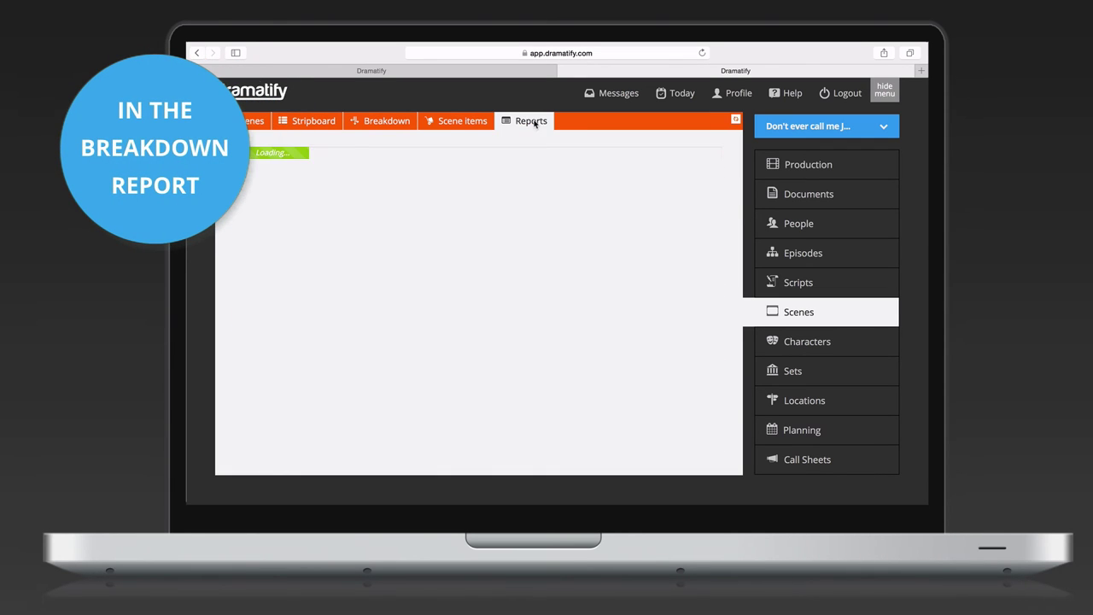